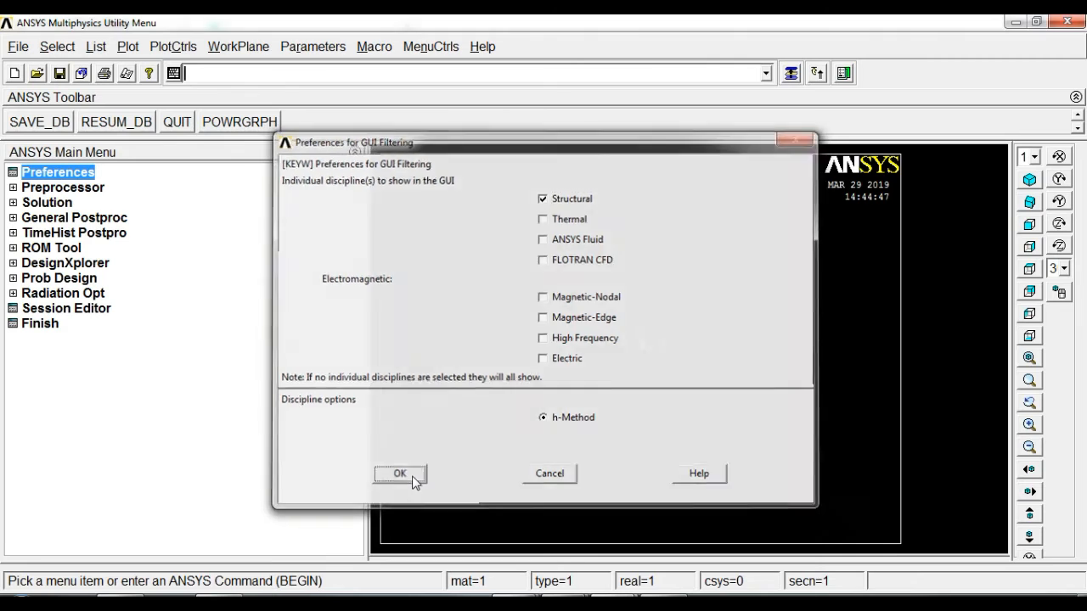
Step: Add the structural Link element 3D finit stn 180 as element type 1
click(81, 189)
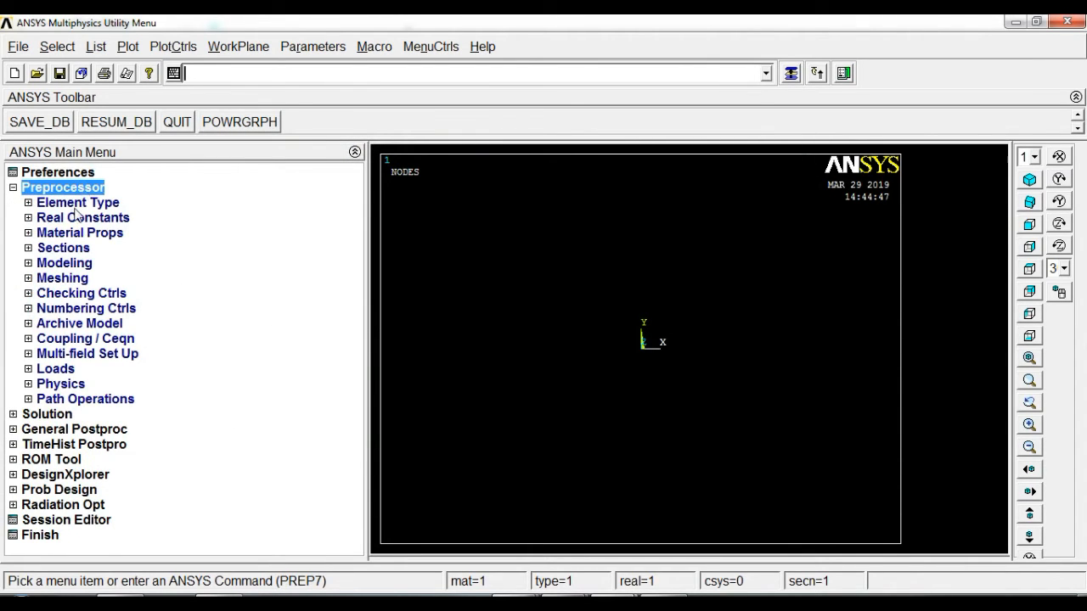
click(78, 204)
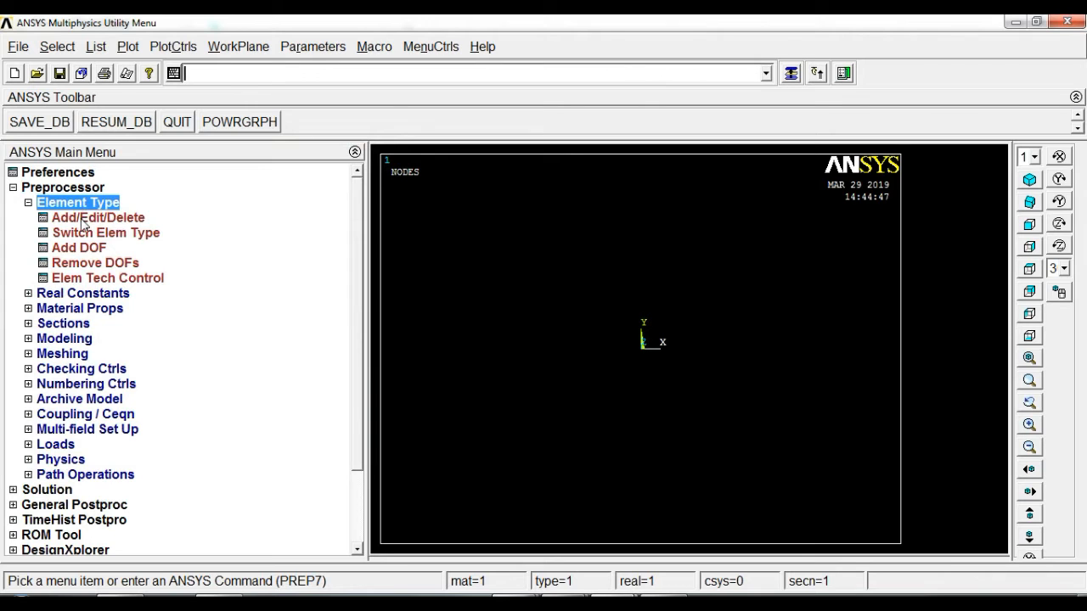
click(84, 219)
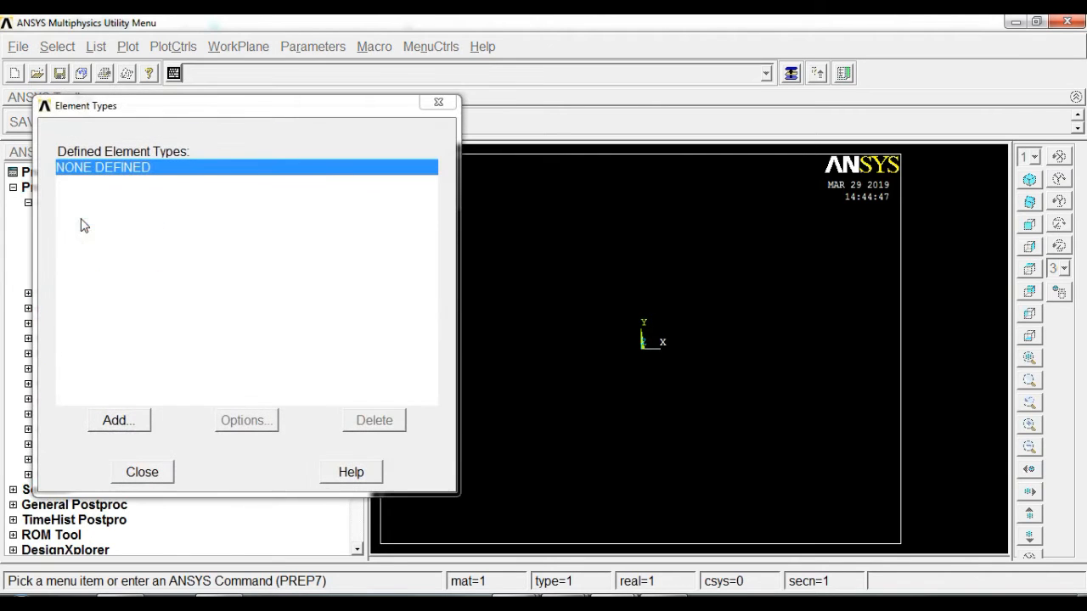
click(118, 421)
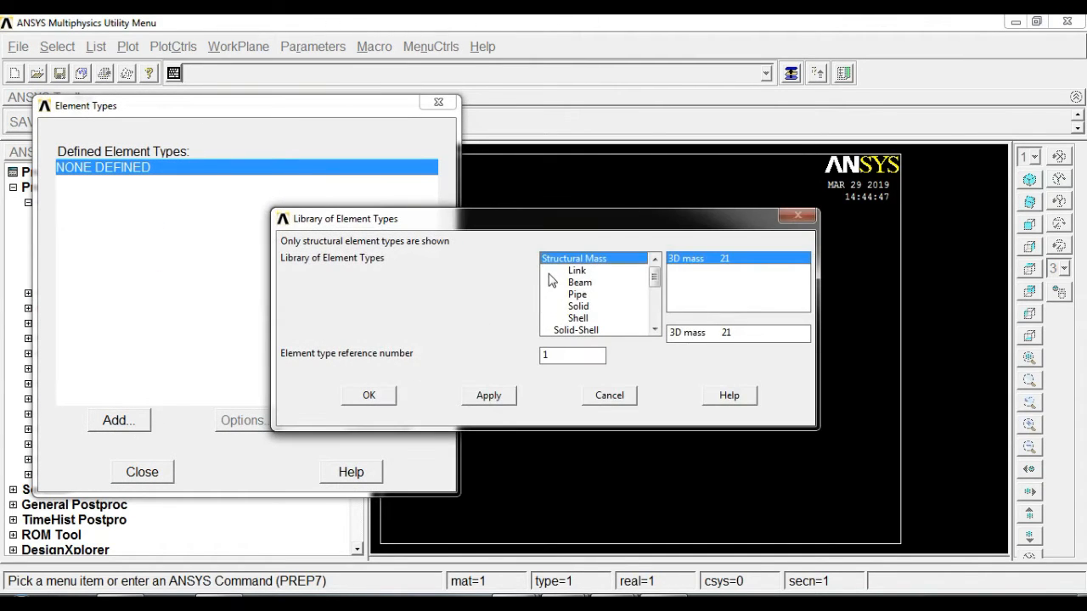
click(576, 271)
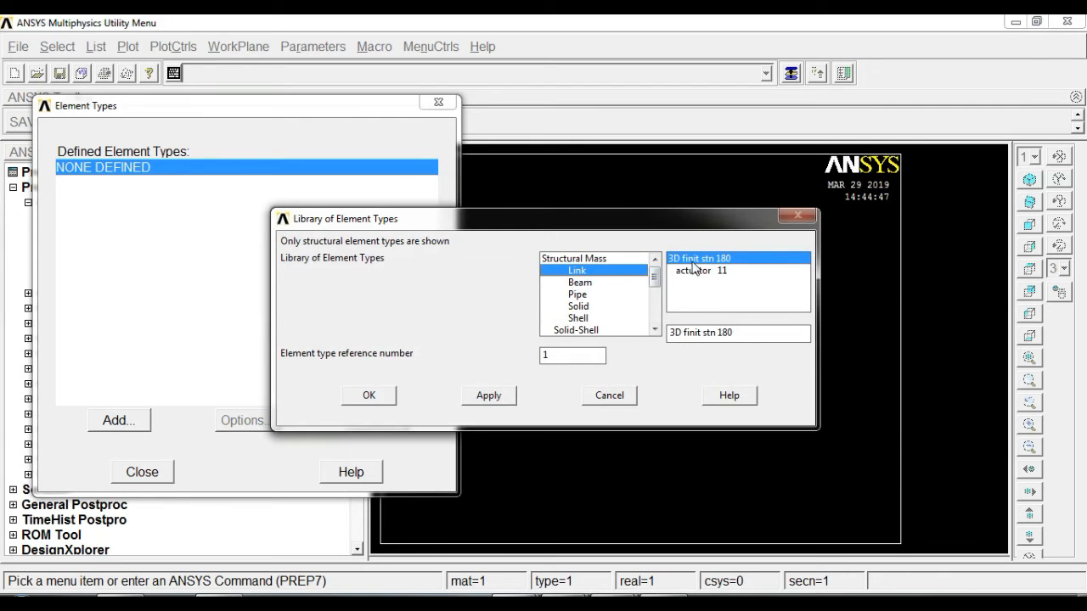
click(369, 396)
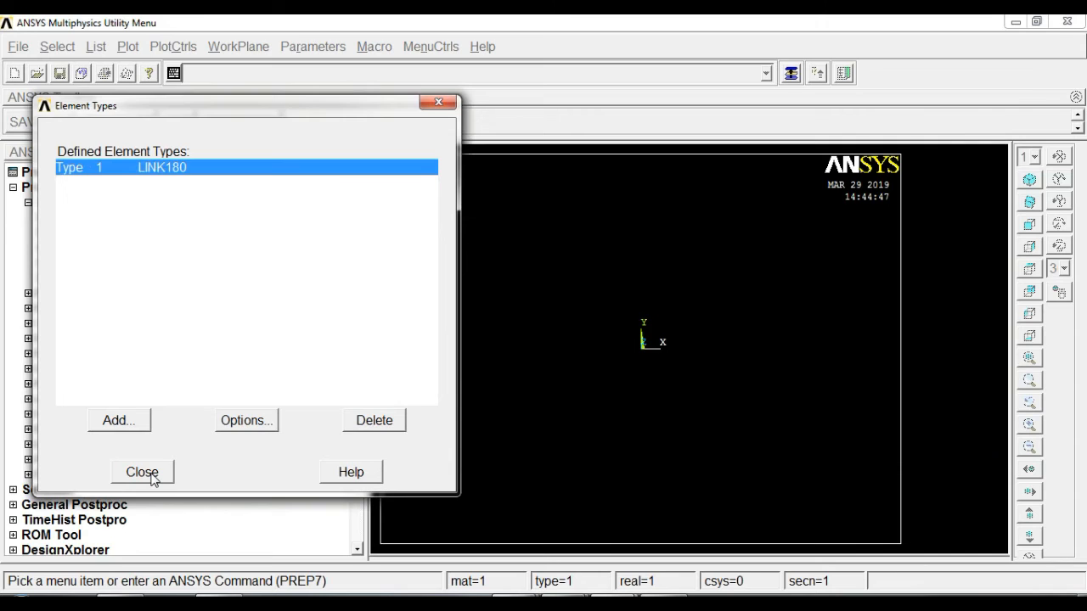
click(141, 472)
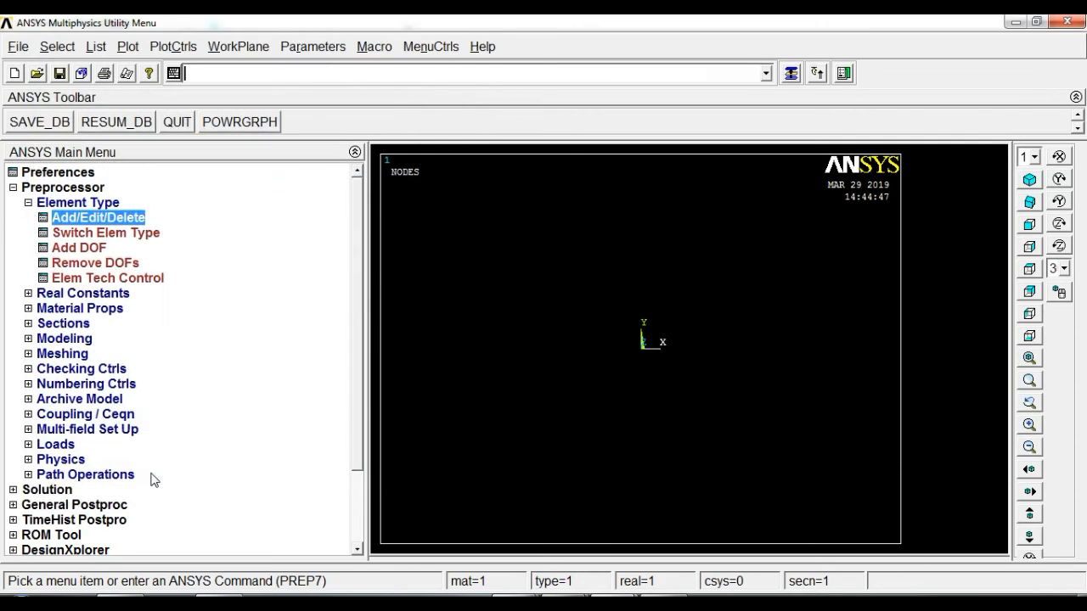
Step: Define real constant set 1 for the LINK180 element with a cross-sectional area of 900
click(91, 294)
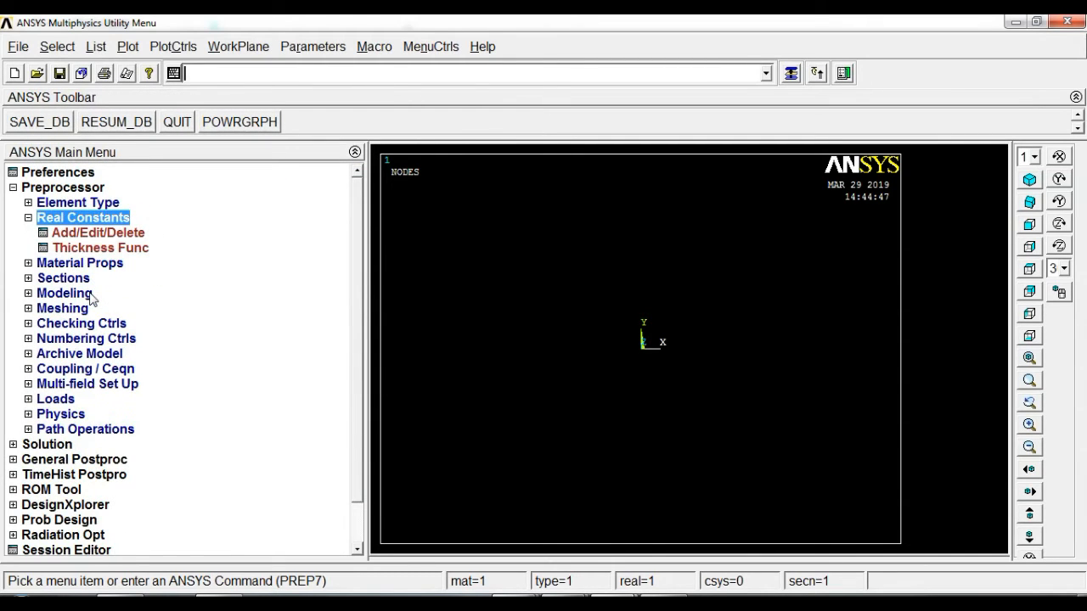
click(88, 234)
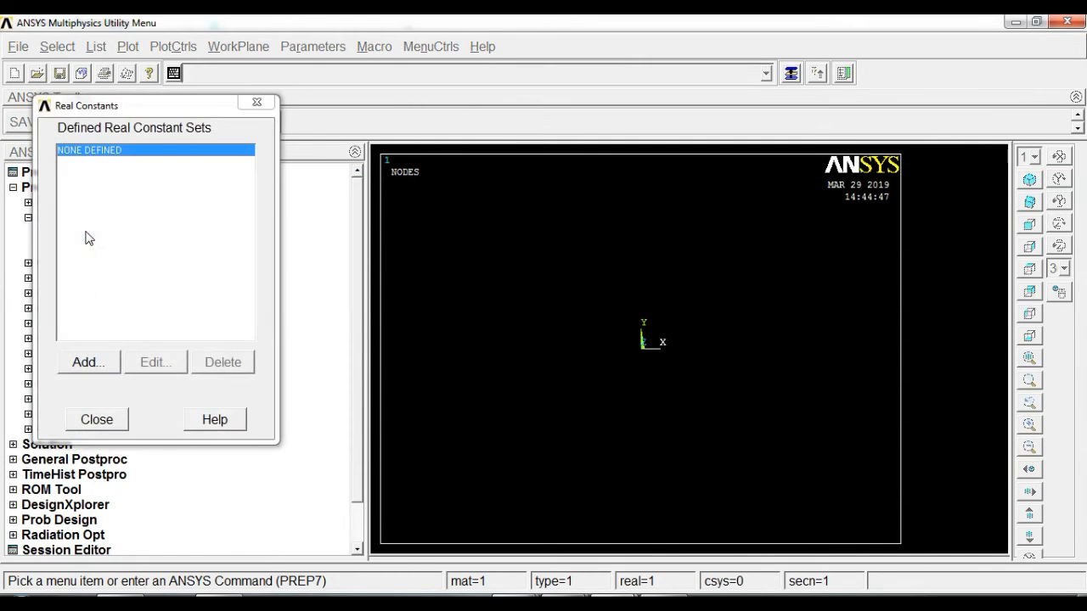
click(90, 365)
click(96, 418)
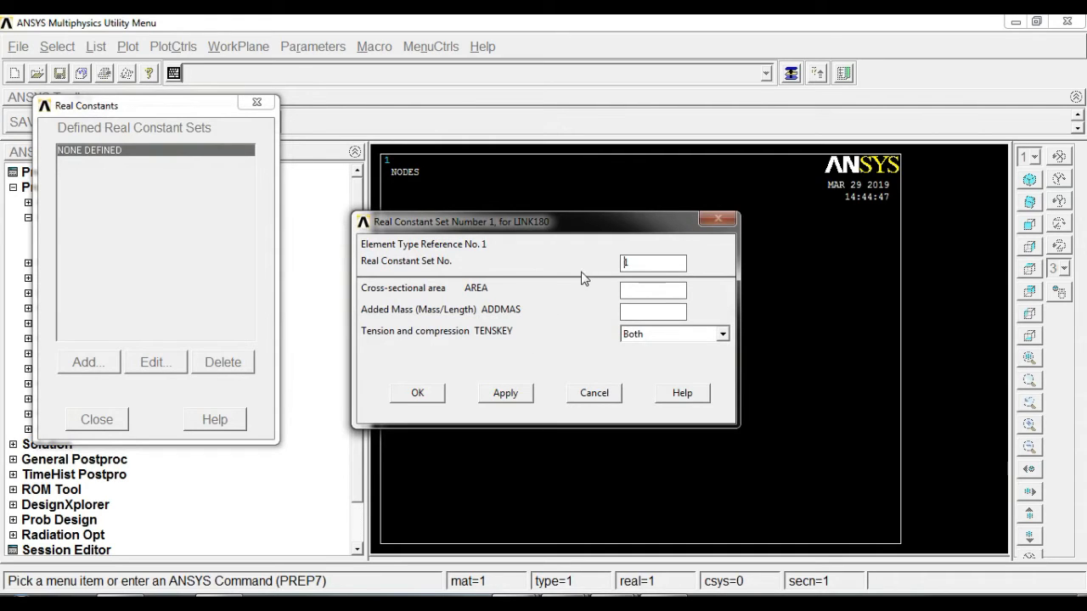
click(632, 290)
text(900)
click(427, 394)
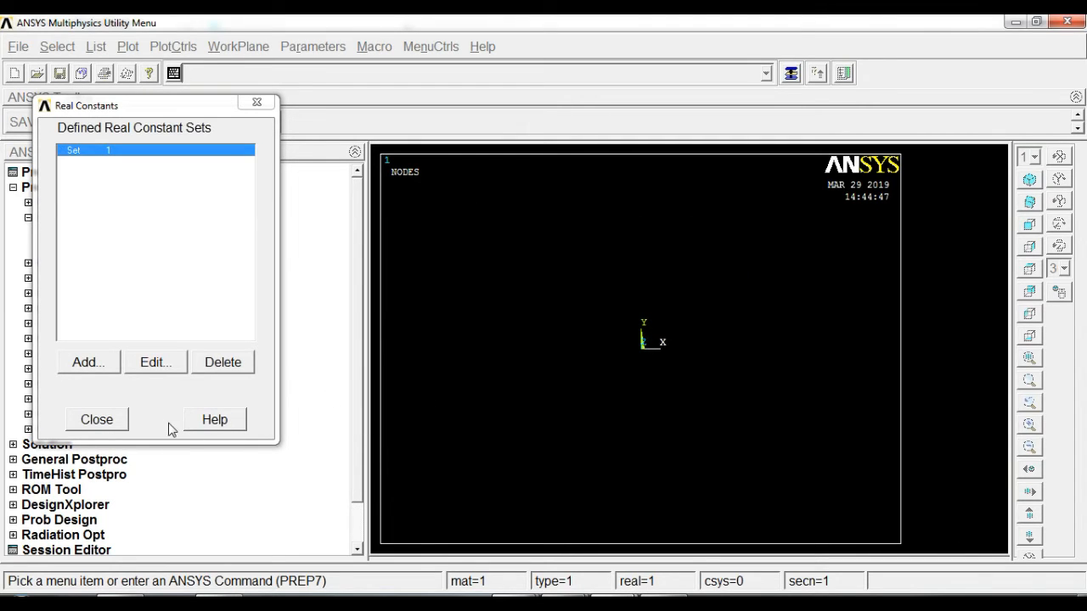
Step: Define real constant set 2 for the LINK180 element with a cross-sectional area of 1200
click(87, 363)
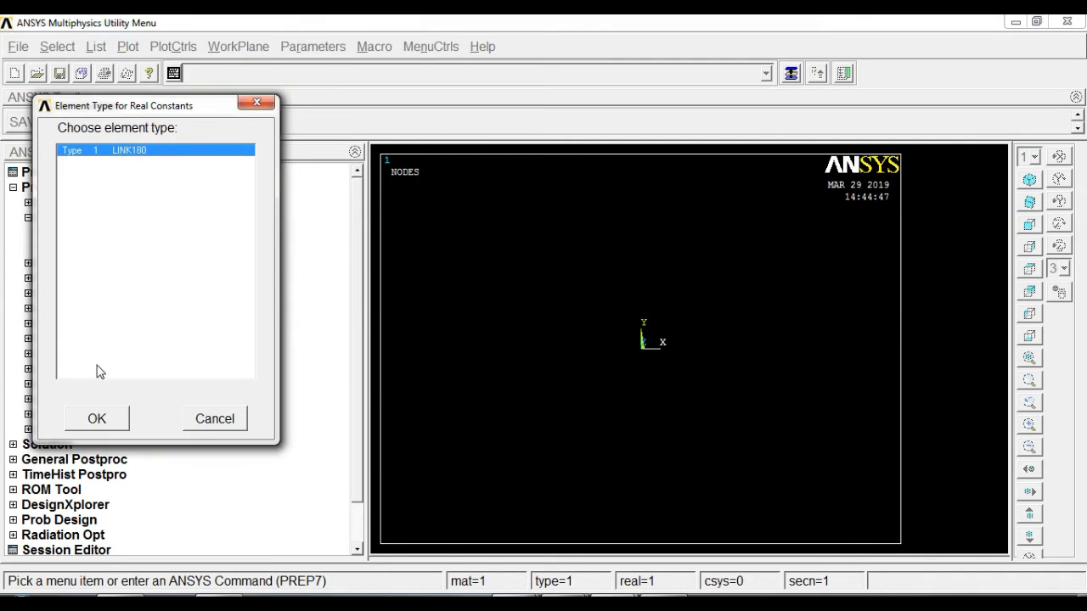
click(97, 420)
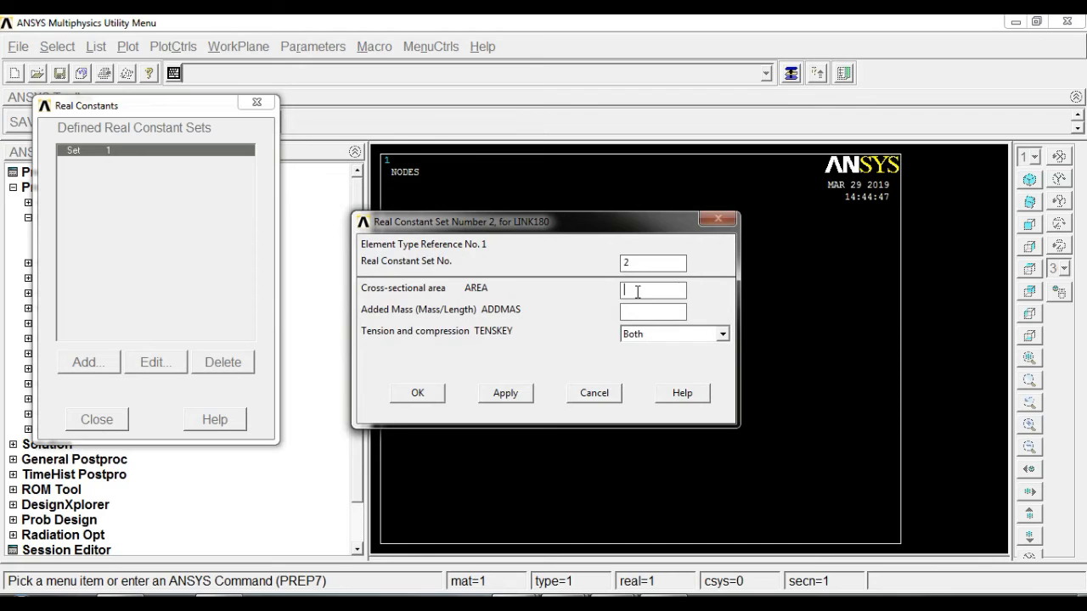
text(1200)
click(433, 397)
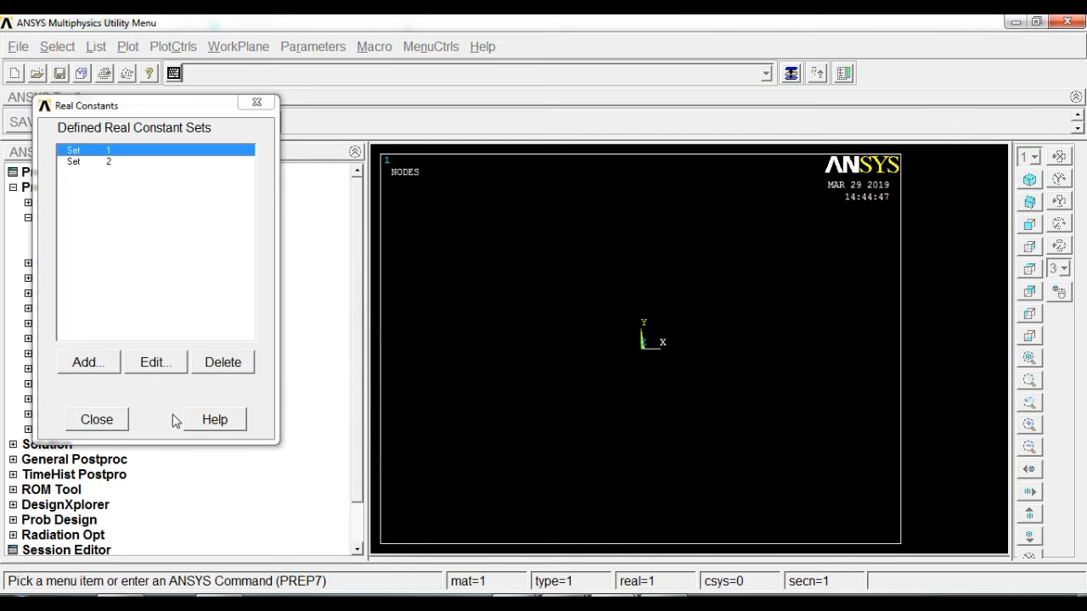
click(96, 420)
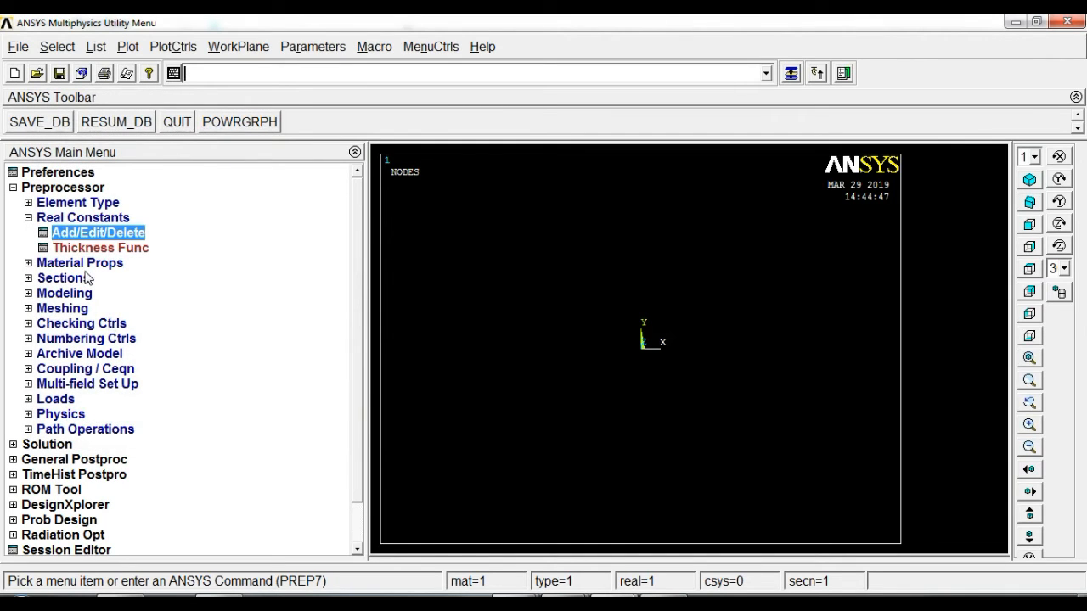
Step: Define linear elastic isotropic properties for material model 1 with EX 70e3 and PRXY 0.3
click(90, 265)
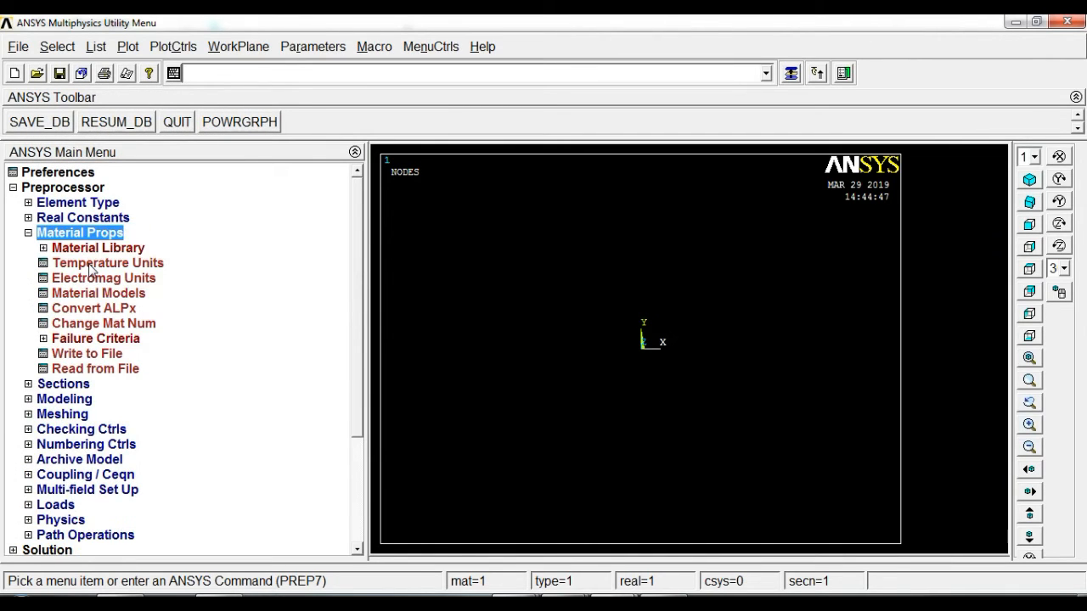
click(111, 297)
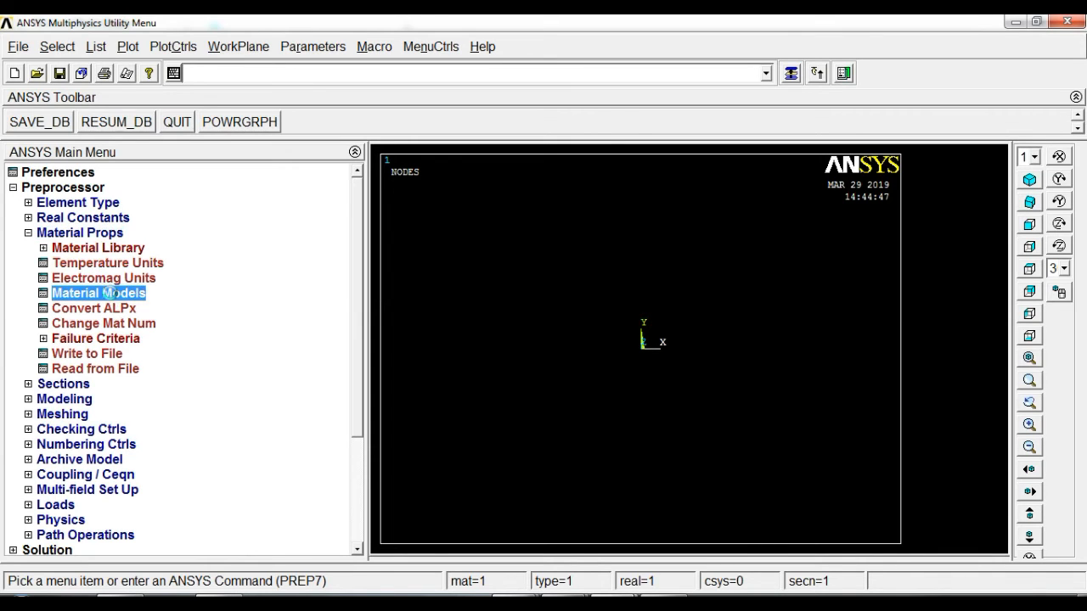
double_click(580, 287)
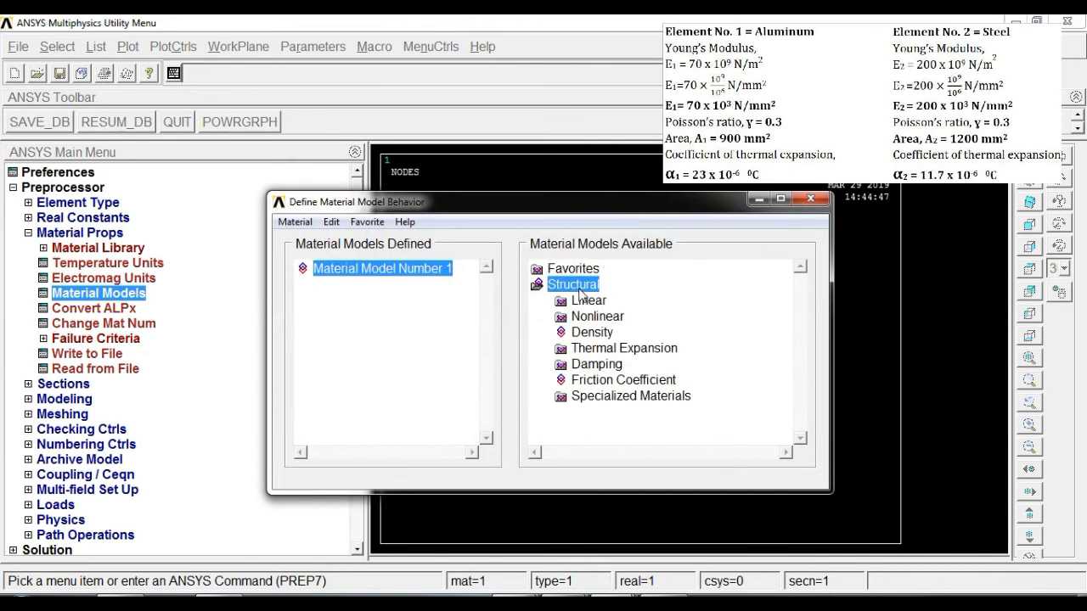
double_click(593, 299)
double_click(619, 317)
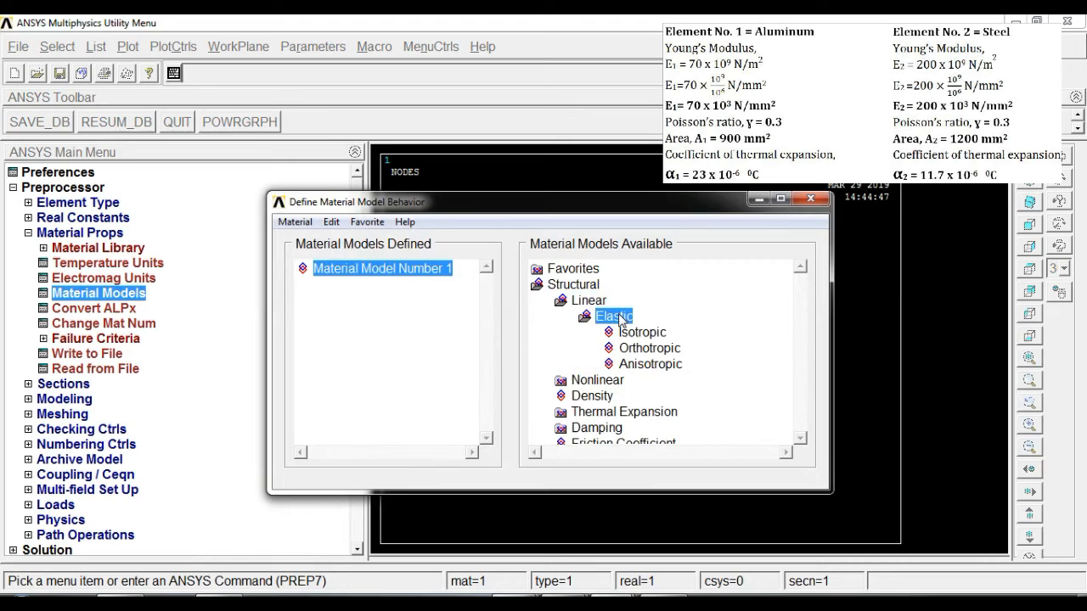
double_click(642, 334)
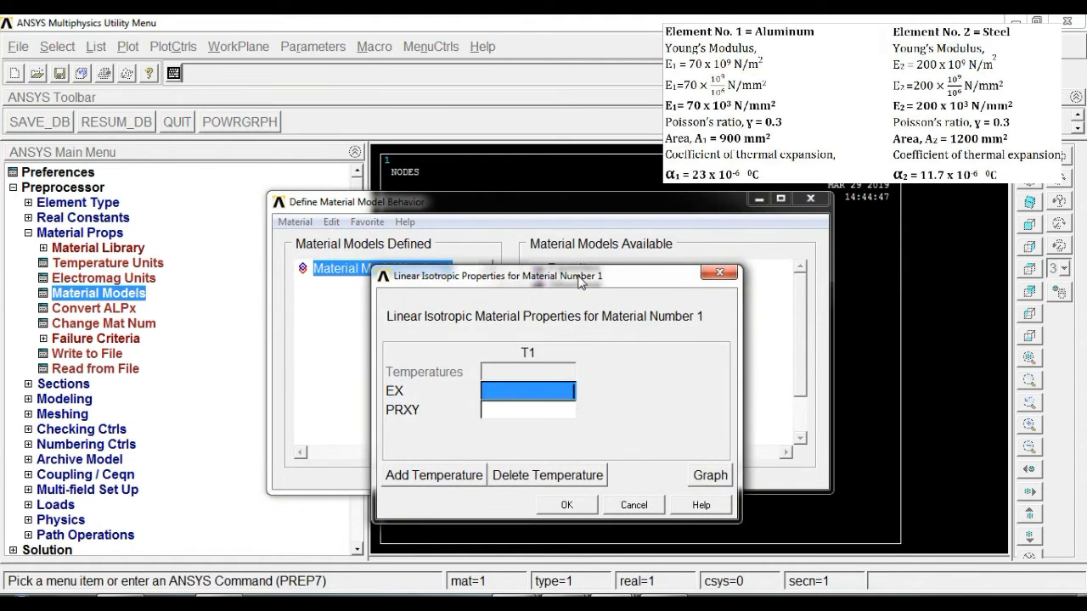
drag(581, 277, 576, 218)
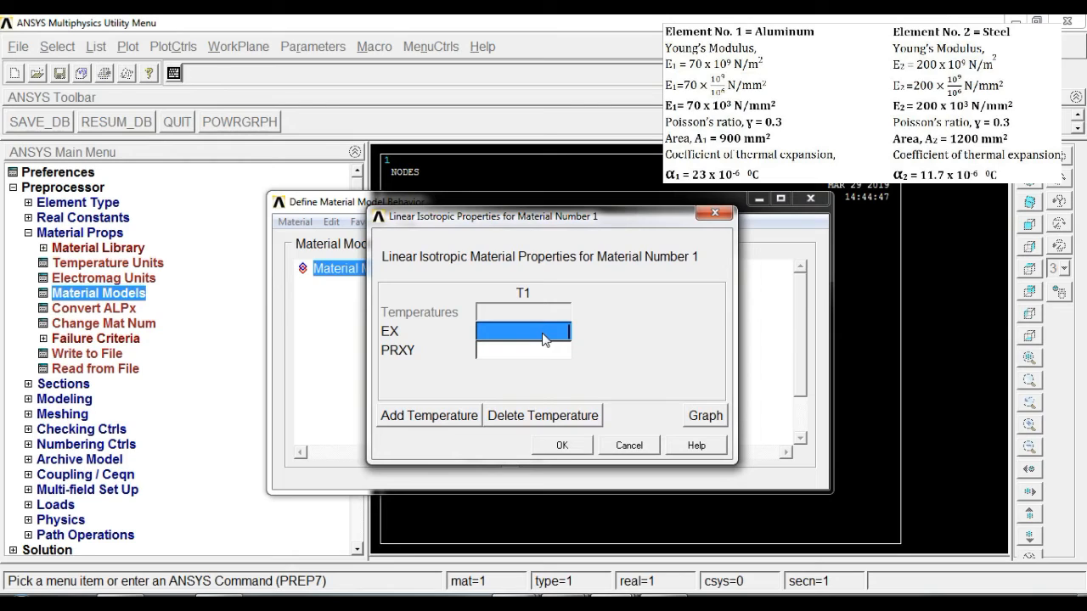
text(70)
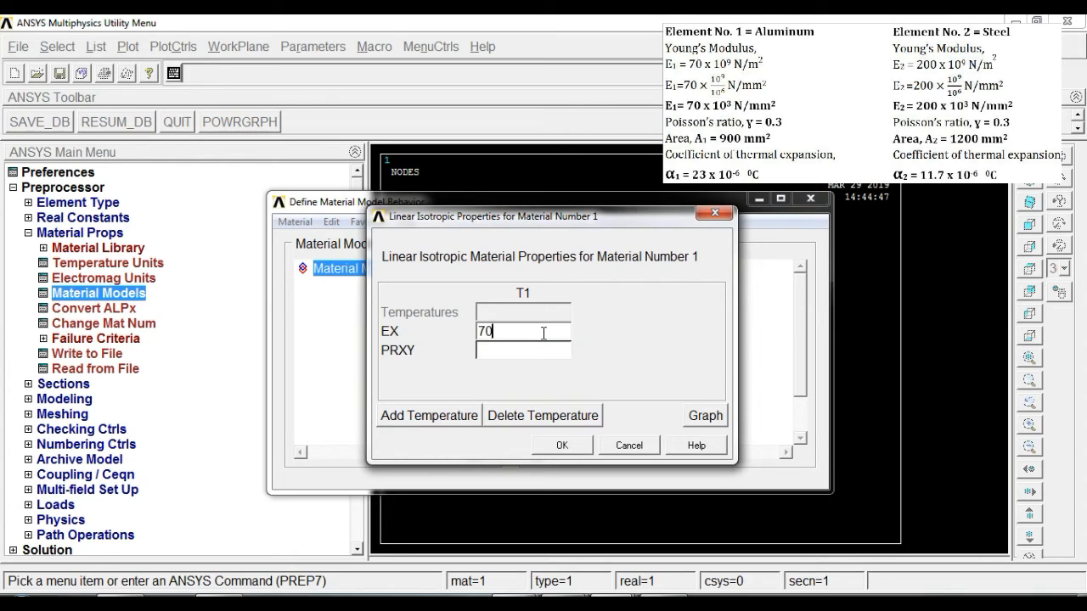
text(e3)
click(540, 351)
text(0.3)
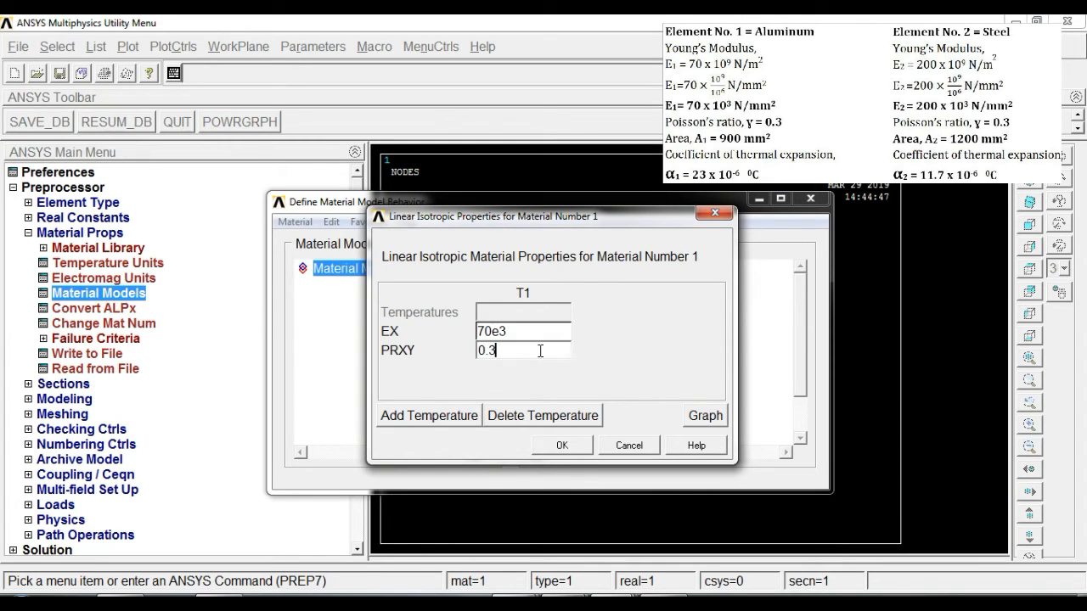
click(562, 445)
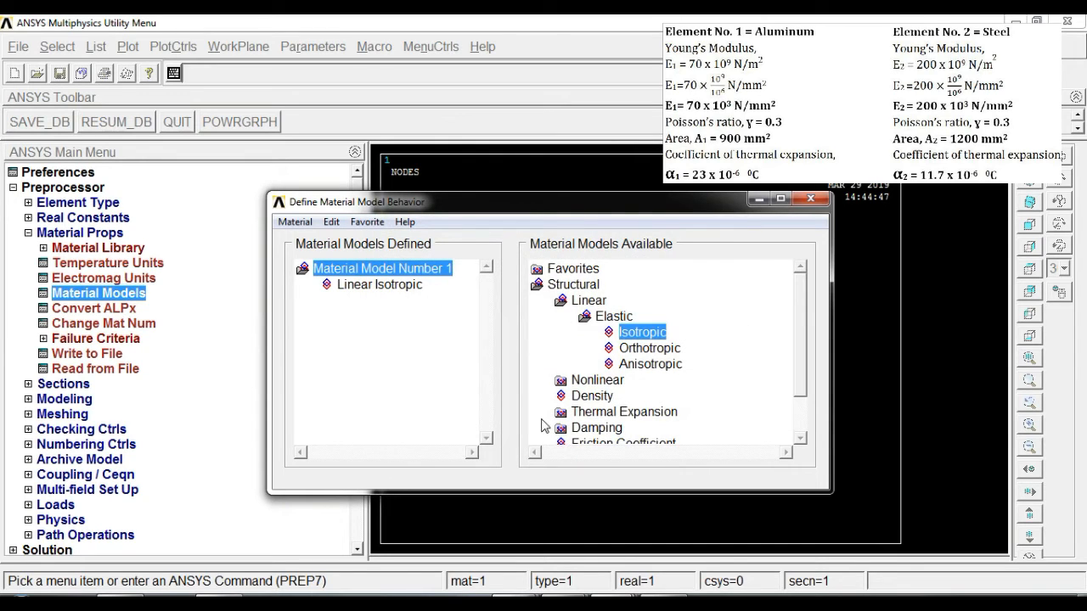
Step: Give material model 1 an isotropic secant coefficient of thermal expansion with ALPX 23e-6
double_click(649, 413)
click(800, 438)
click(800, 438)
click(800, 438)
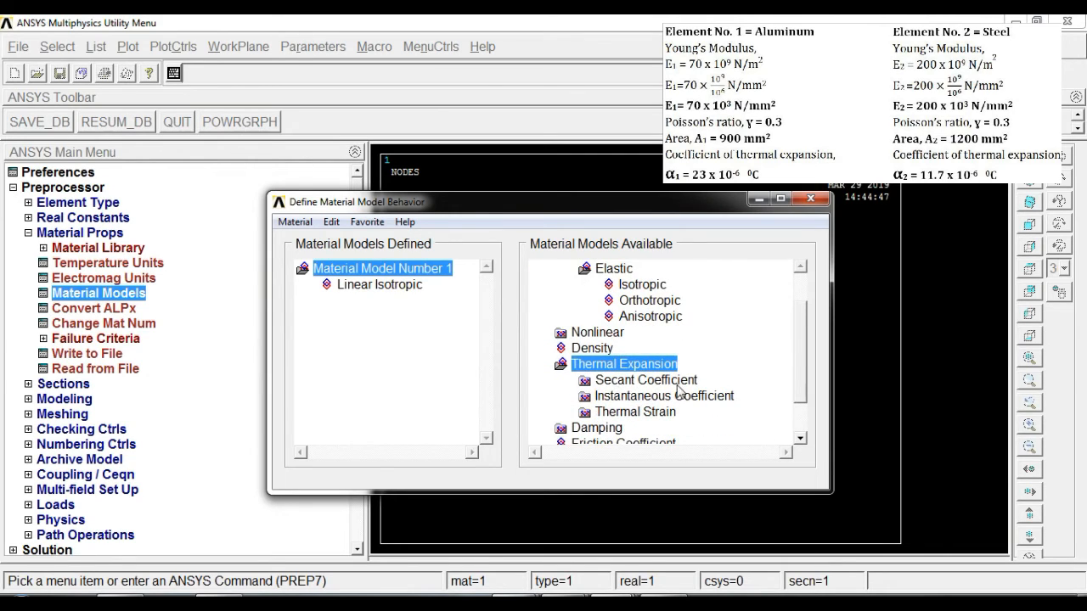
double_click(680, 387)
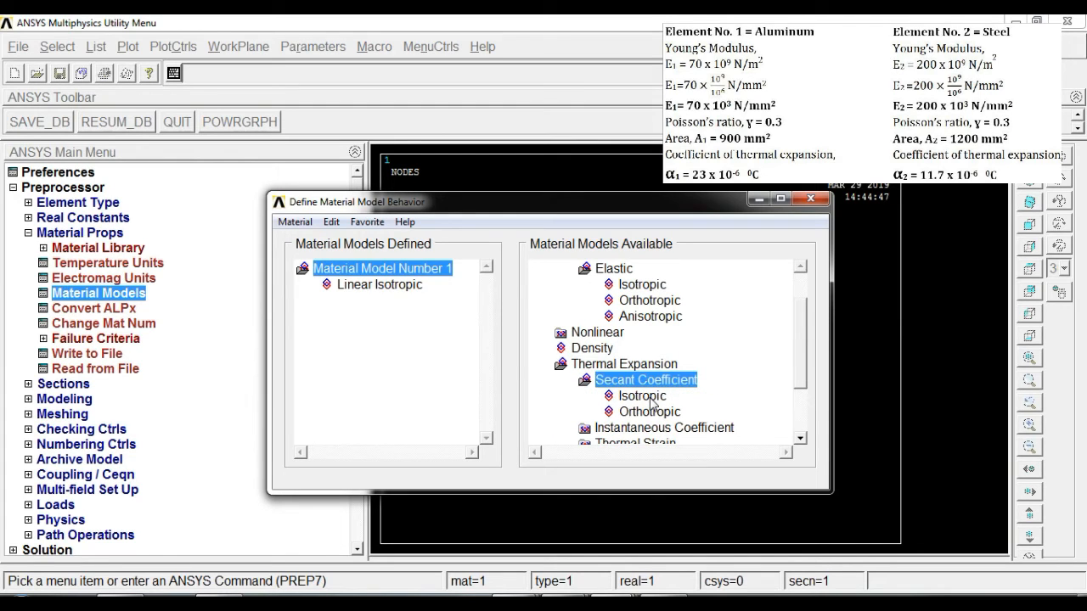
double_click(647, 397)
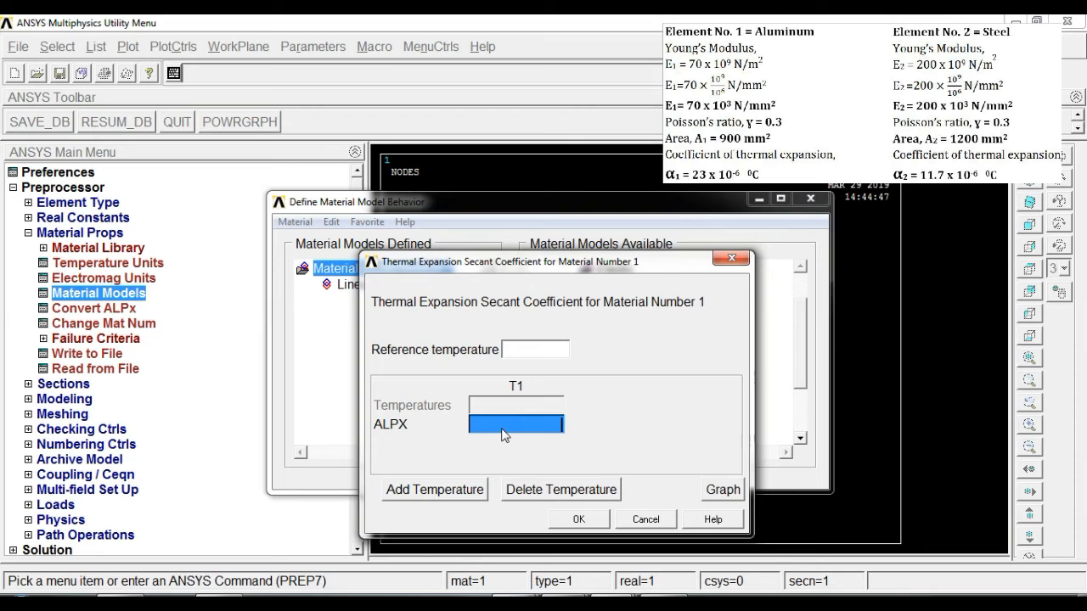
text(23)
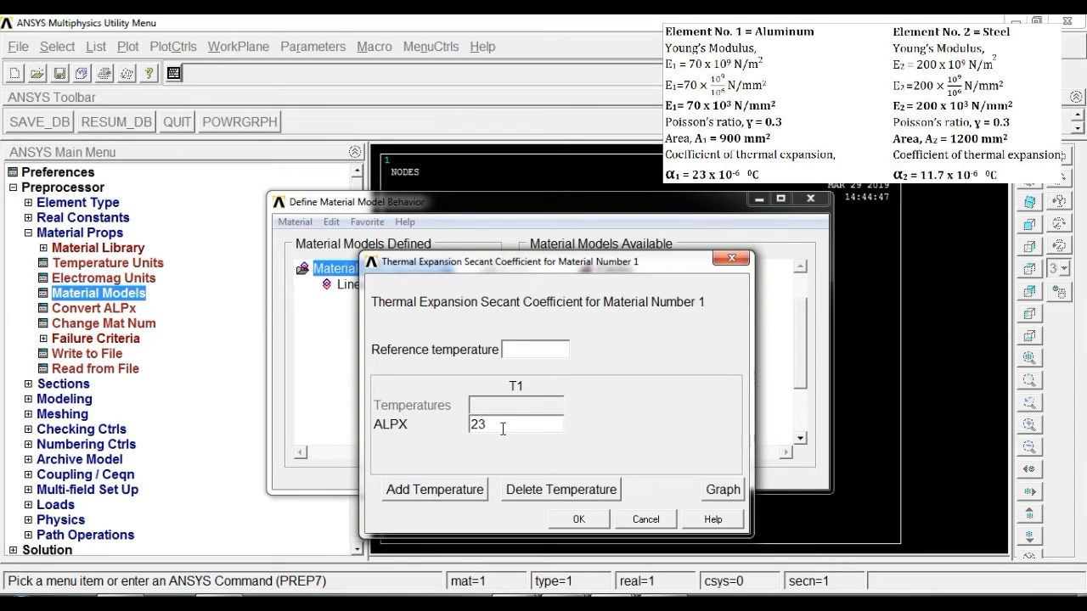
text(0)
key(BackSpace)
text(e-6)
click(579, 519)
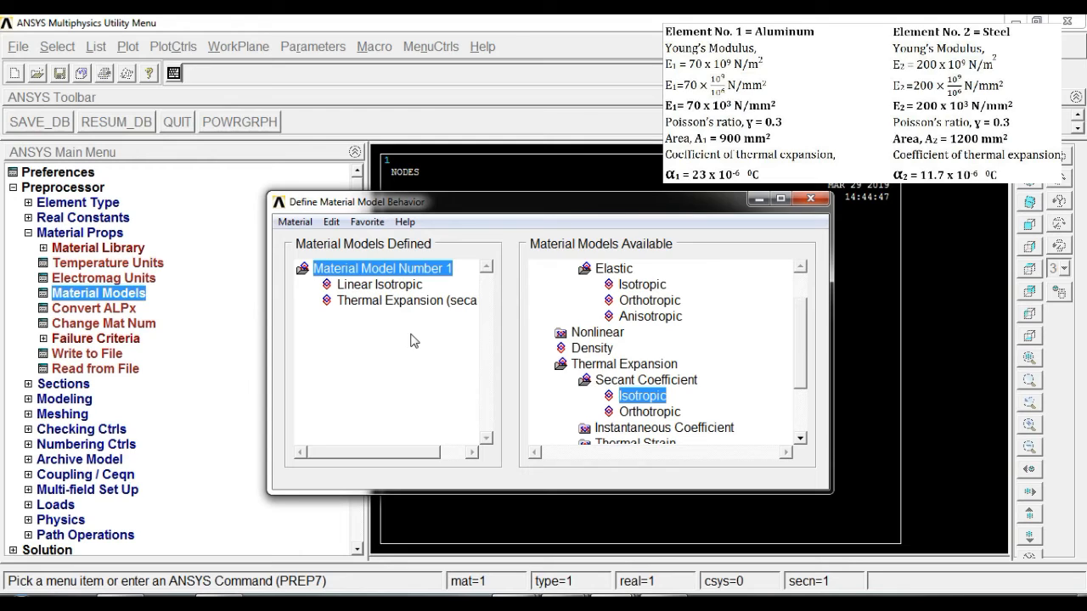
Step: Create a new material model with ID 2
click(304, 224)
click(314, 244)
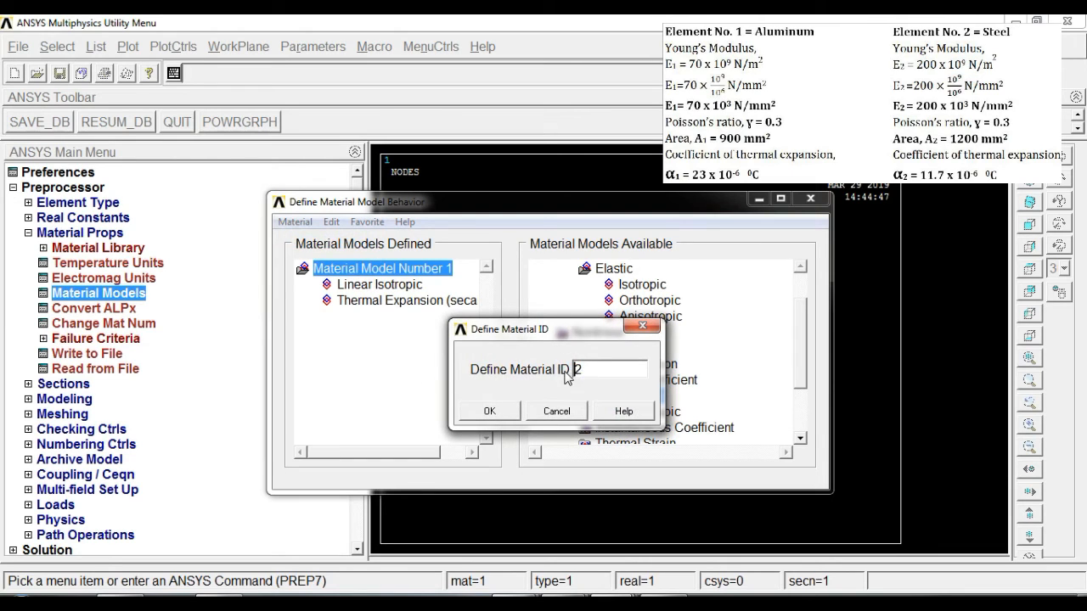
click(491, 411)
Step: Define linear elastic isotropic properties for material model 2 with EX 200e3 and PRXY 0.3
scroll(794, 346, up, 1)
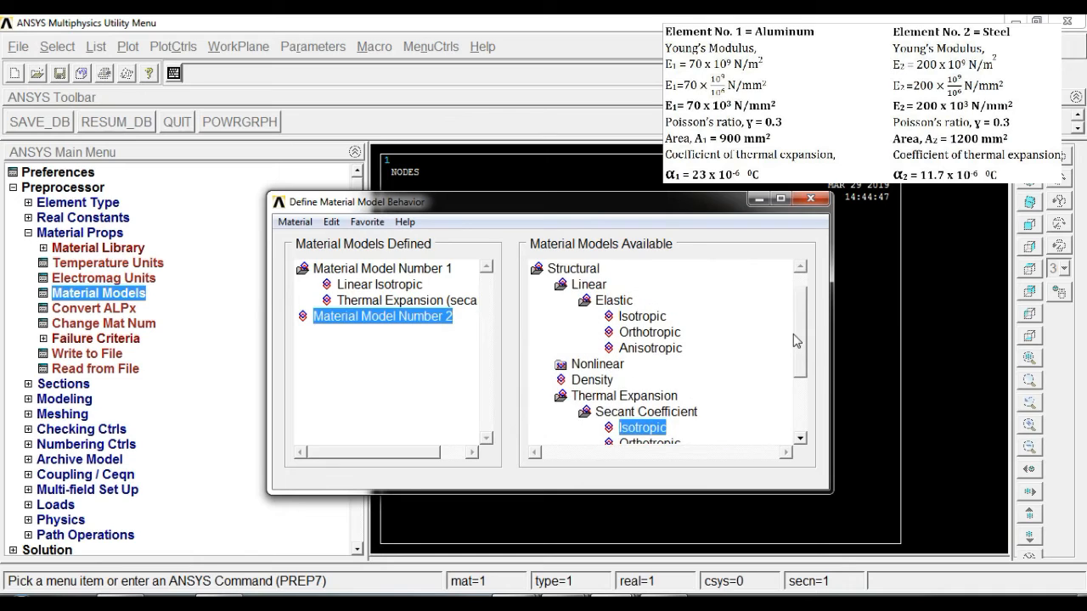
scroll(796, 341, up, 1)
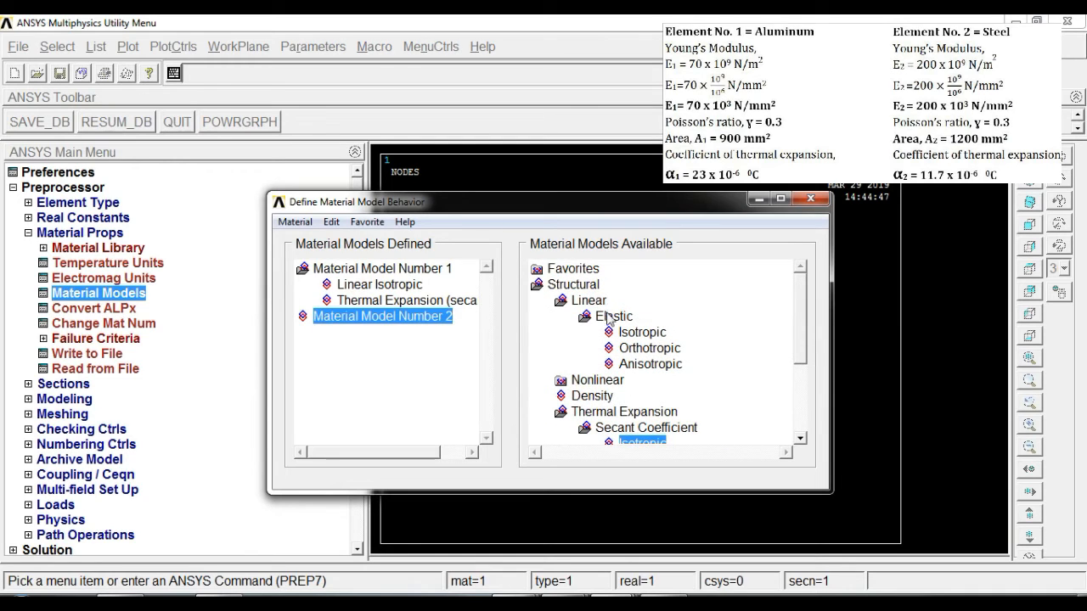
double_click(655, 333)
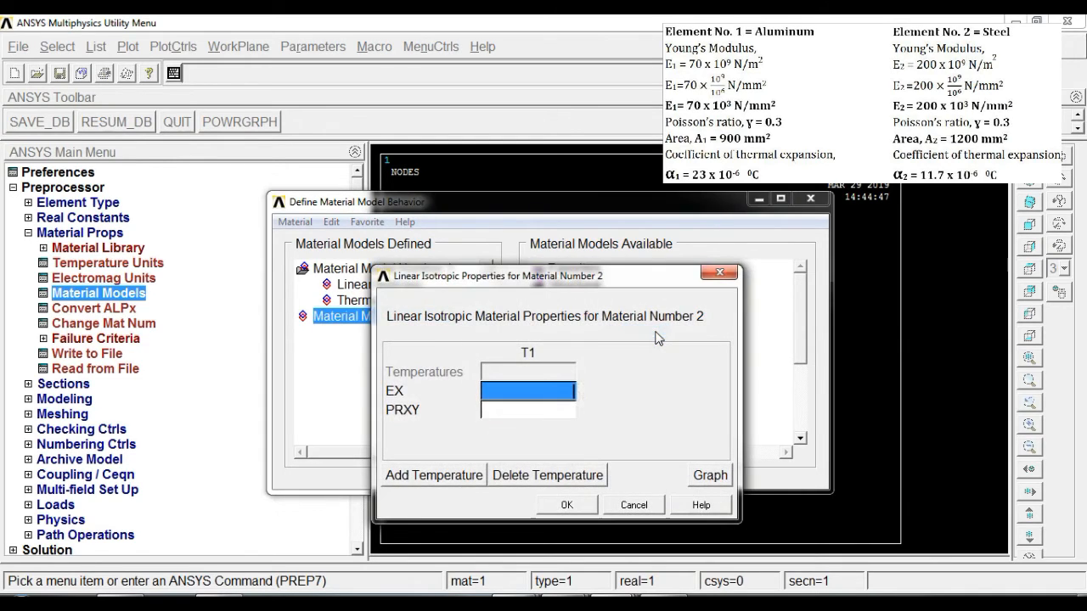
drag(626, 277, 619, 241)
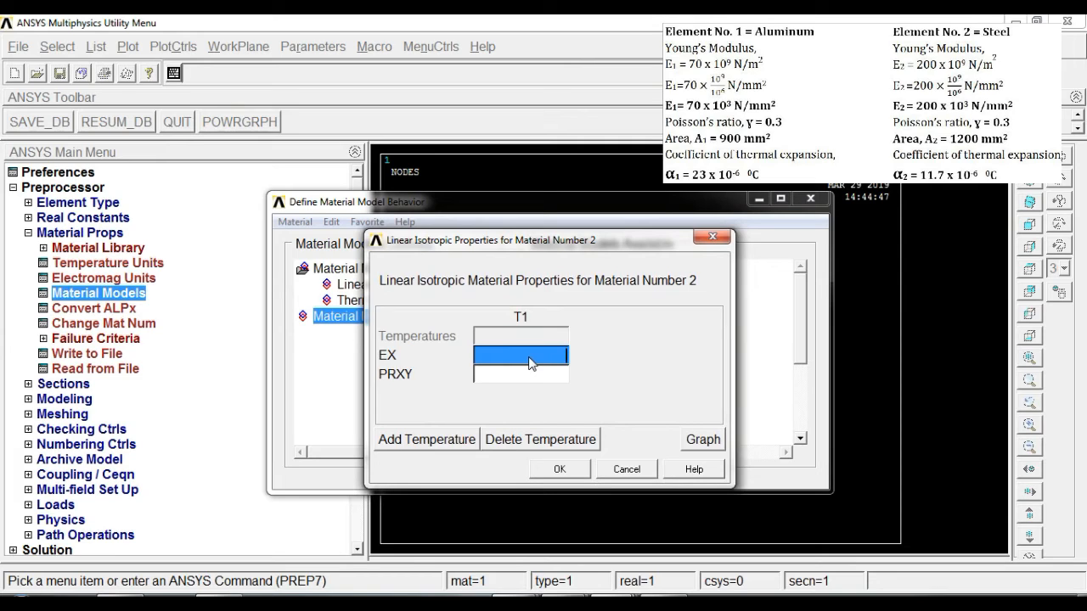
text(200)
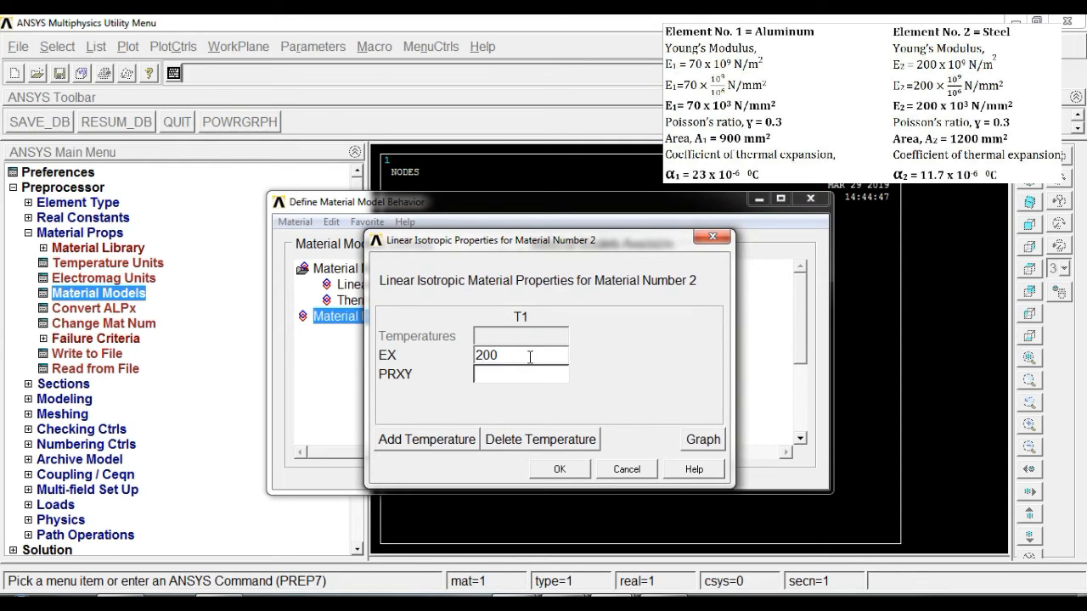
text(e3)
click(523, 375)
text(0.3)
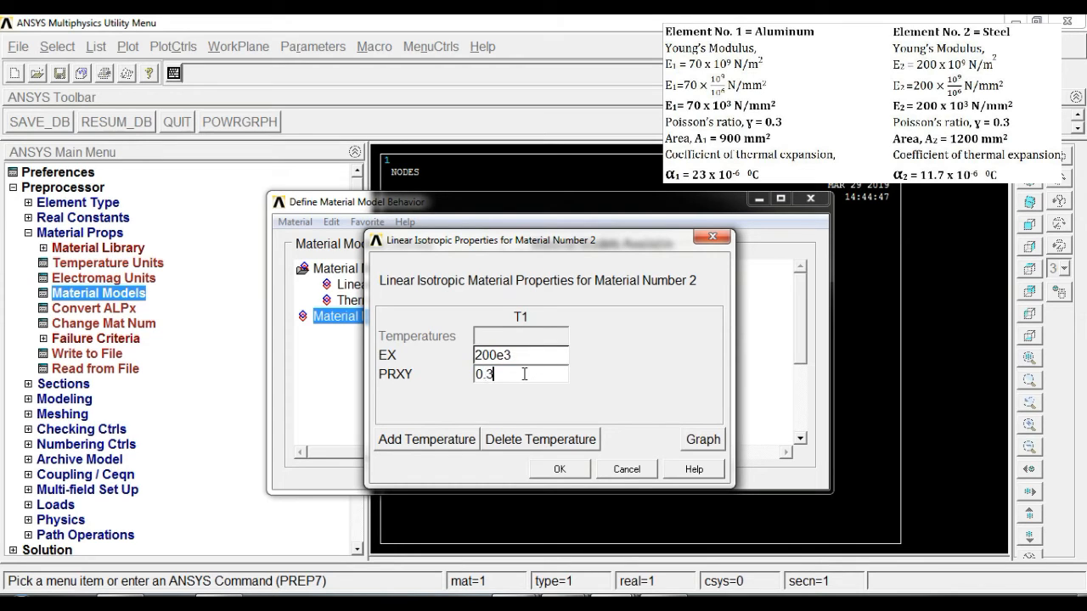
click(577, 472)
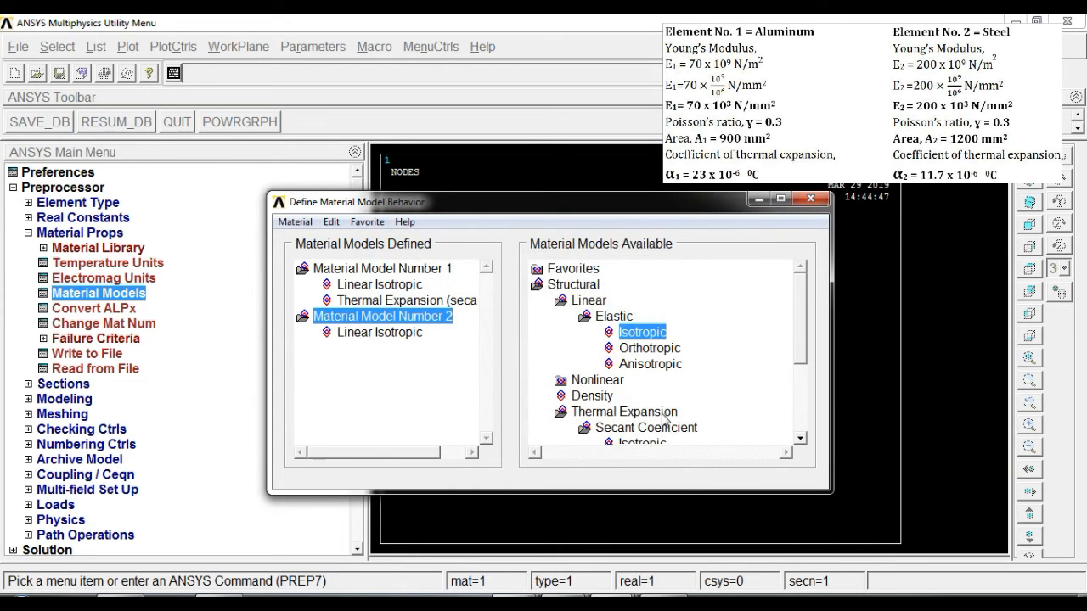
Step: Give material model 2 an isotropic secant coefficient of thermal expansion with ALPX 11.7e-6 and close the material definition
click(800, 442)
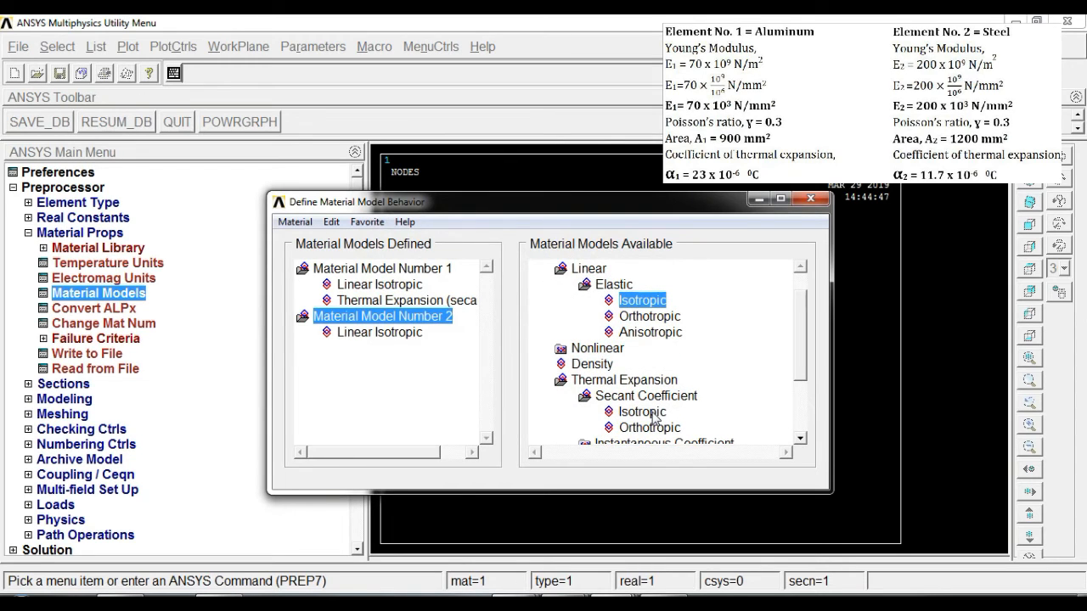
double_click(642, 411)
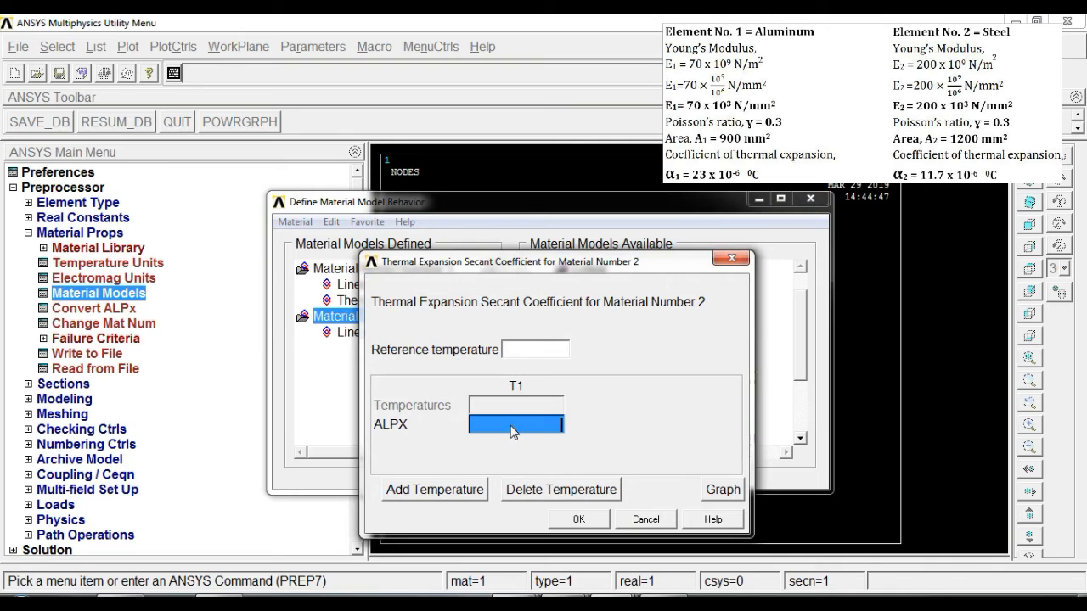
text(11.)
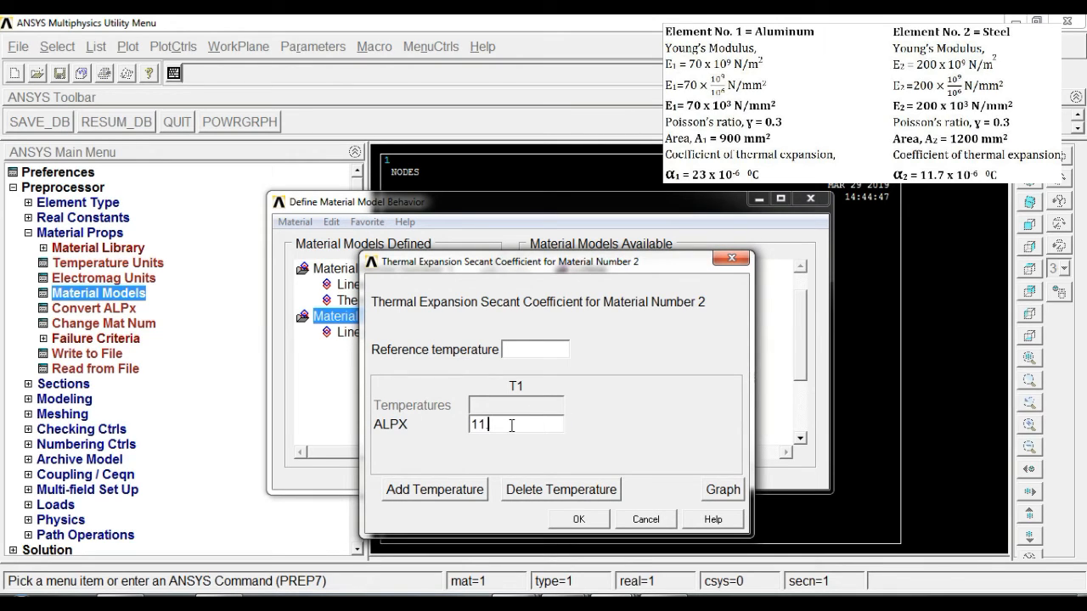
text(7e-6)
click(581, 520)
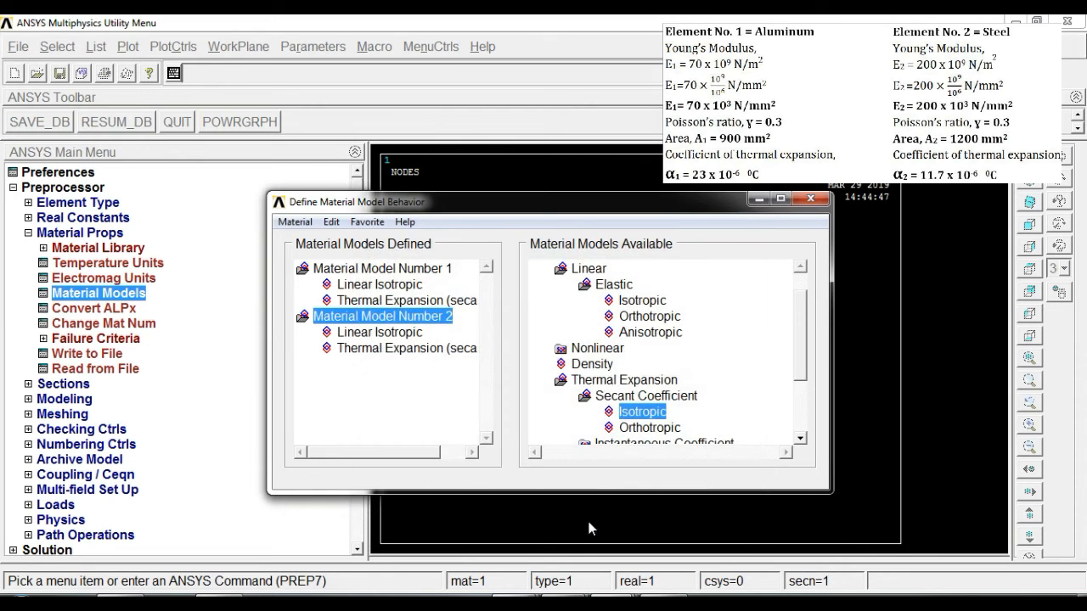
click(811, 199)
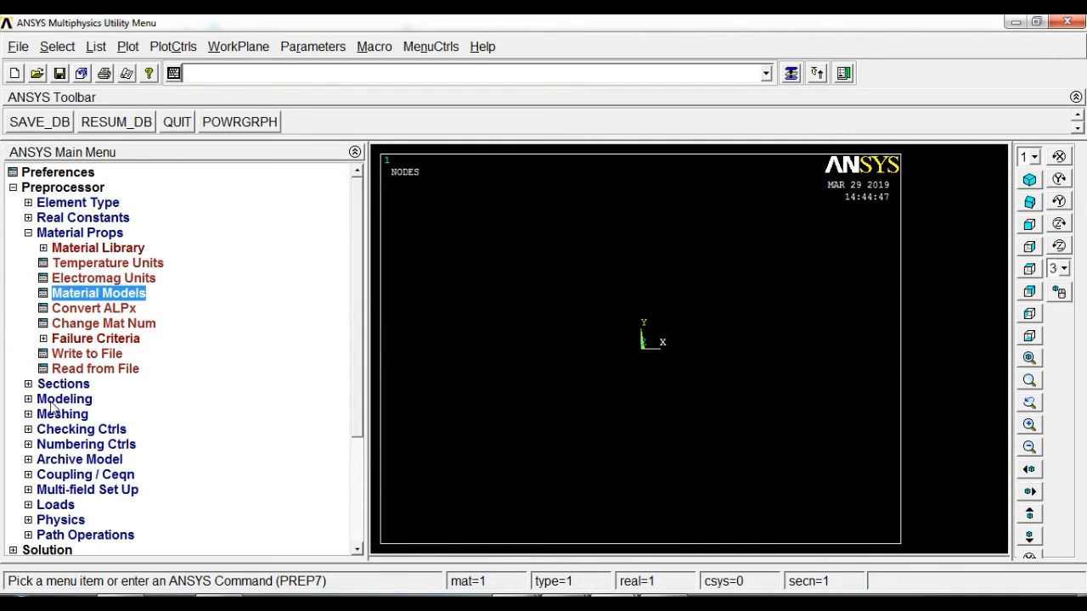
click(28, 234)
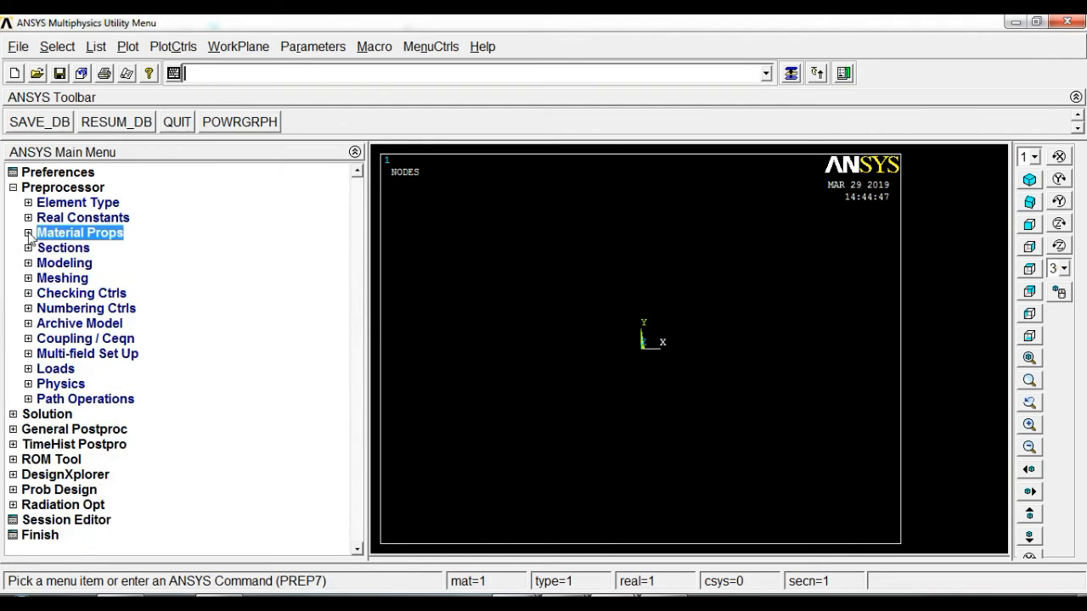
Step: Create node 1 in the active coordinate system at X 0, Y 0, Z 0
click(66, 264)
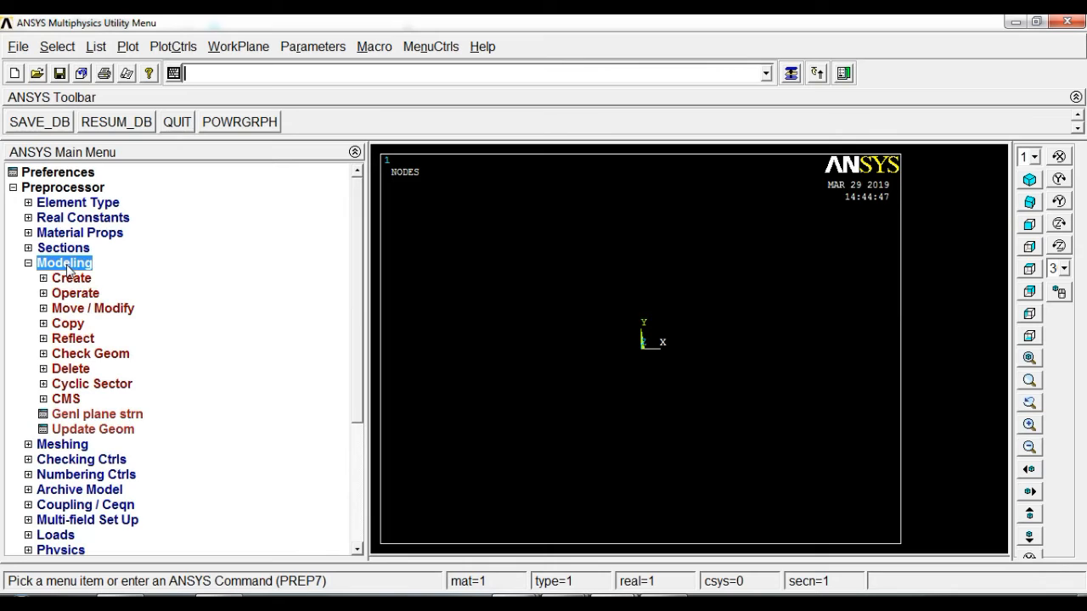
click(81, 283)
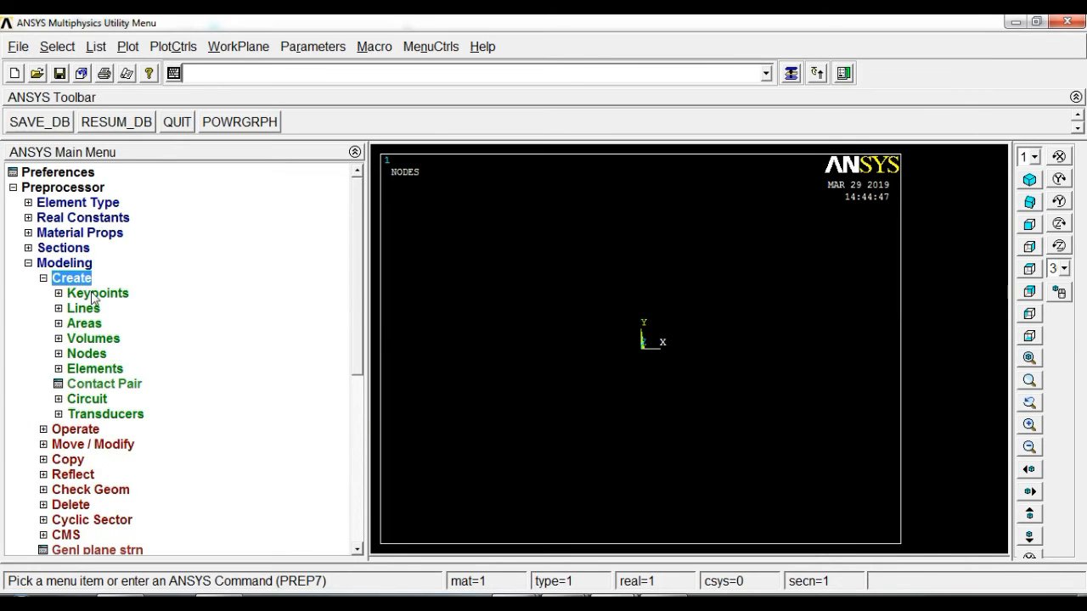
click(88, 355)
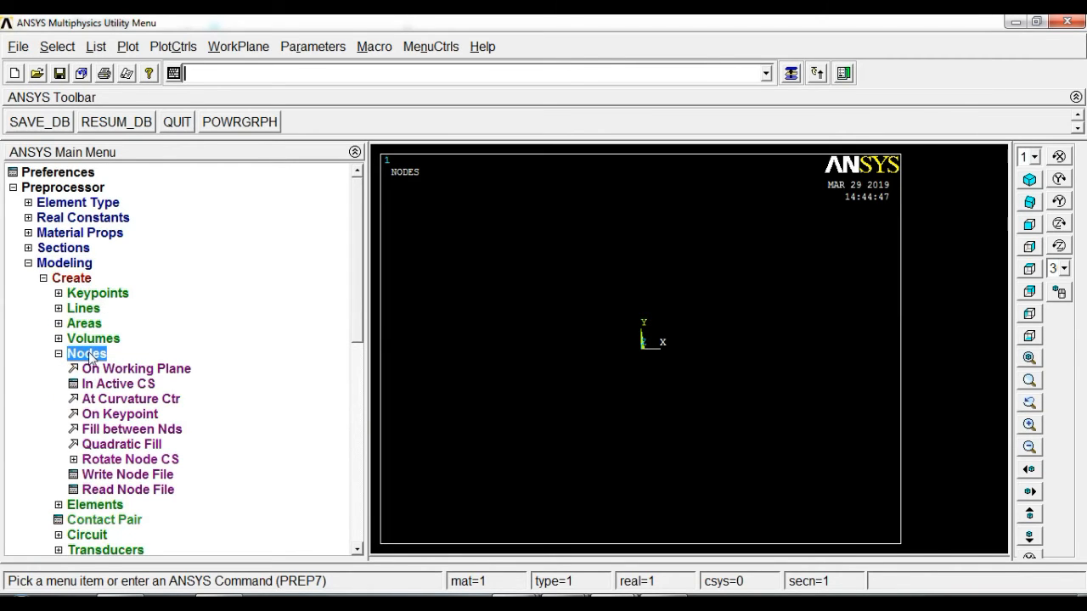
click(131, 383)
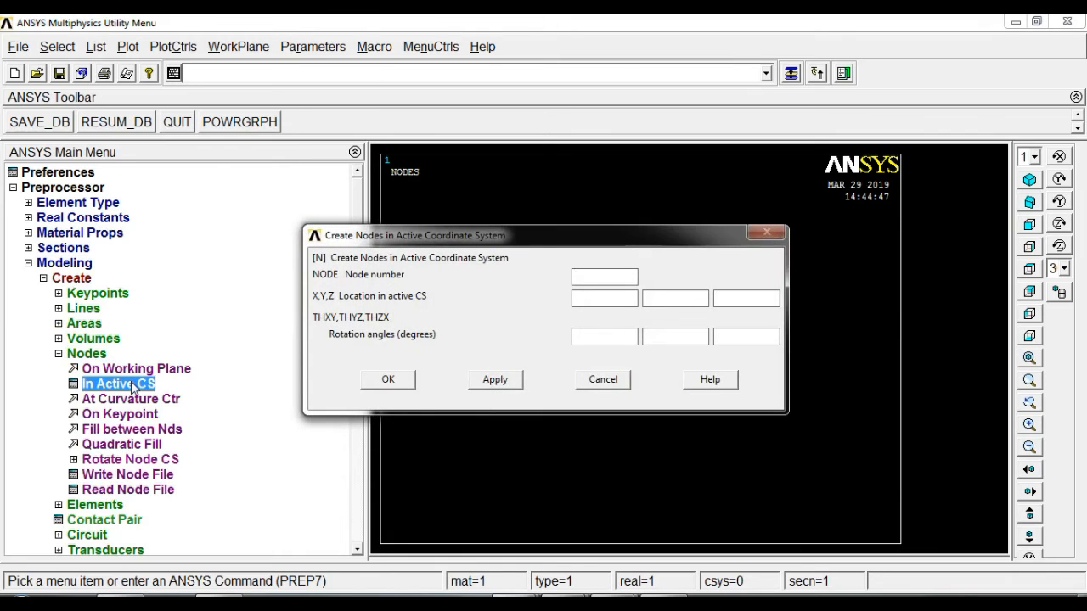
click(609, 277)
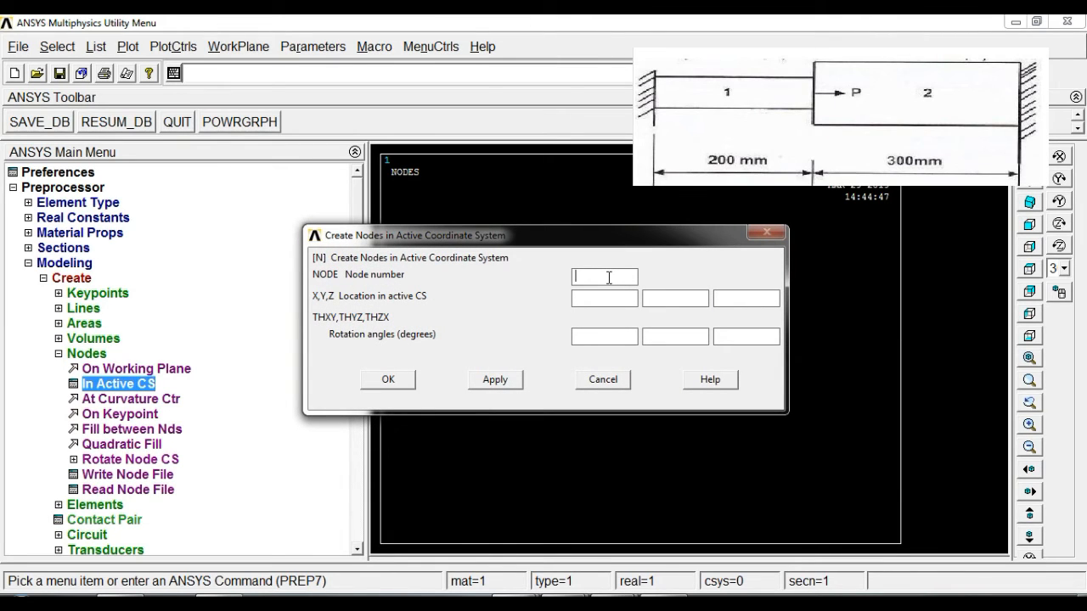
text(1)
click(616, 300)
text(0)
click(656, 297)
text(0)
click(751, 299)
text(0)
click(493, 380)
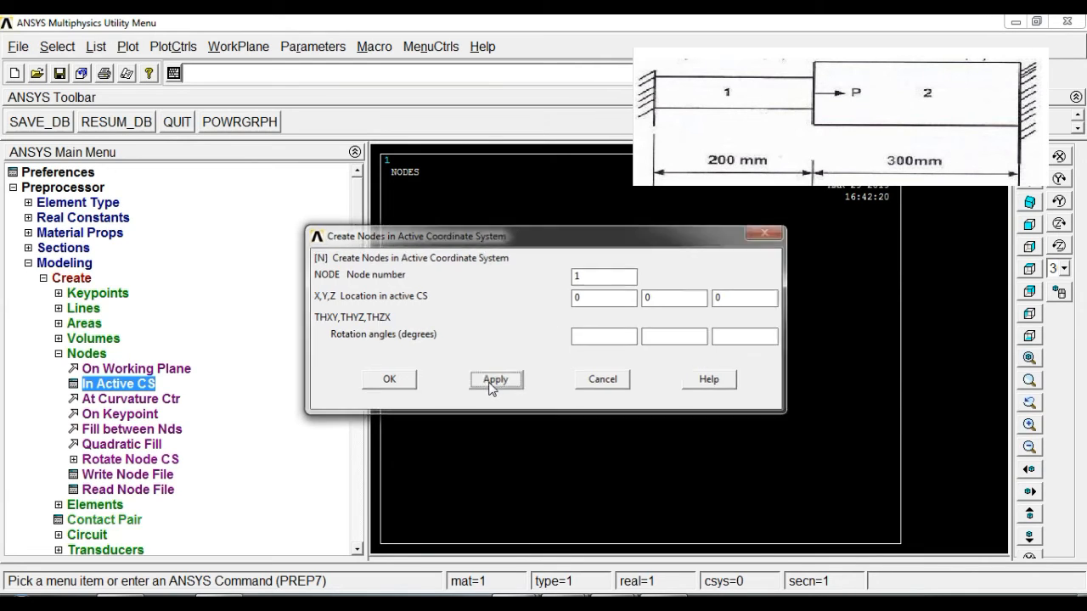
Step: Create node 2 in the active coordinate system at X 200, Y 0, Z 0
drag(583, 277, 569, 282)
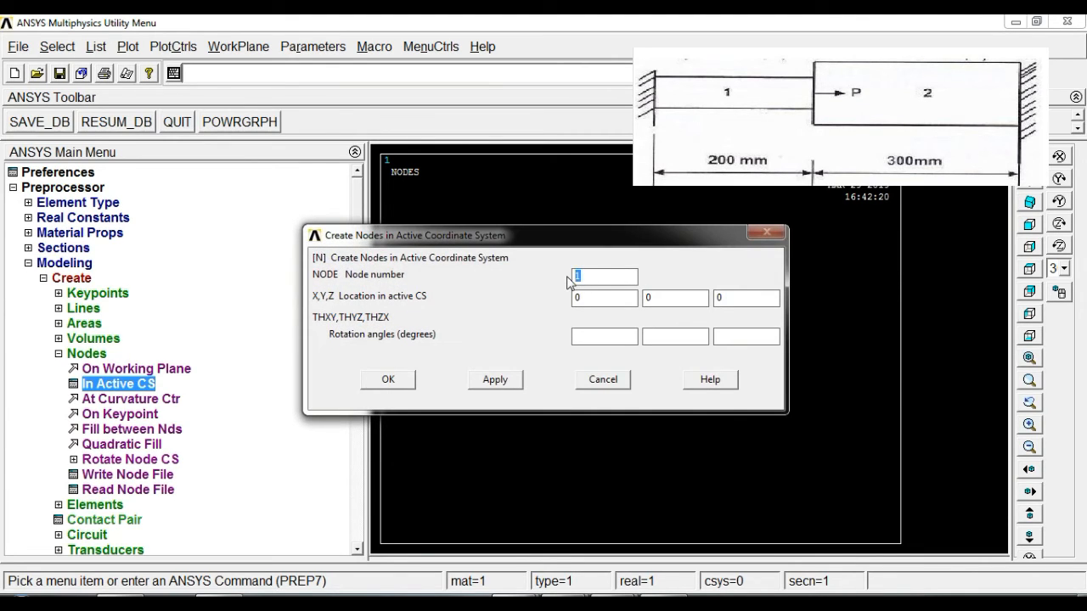
text(2)
drag(592, 302, 570, 302)
text(200)
click(508, 383)
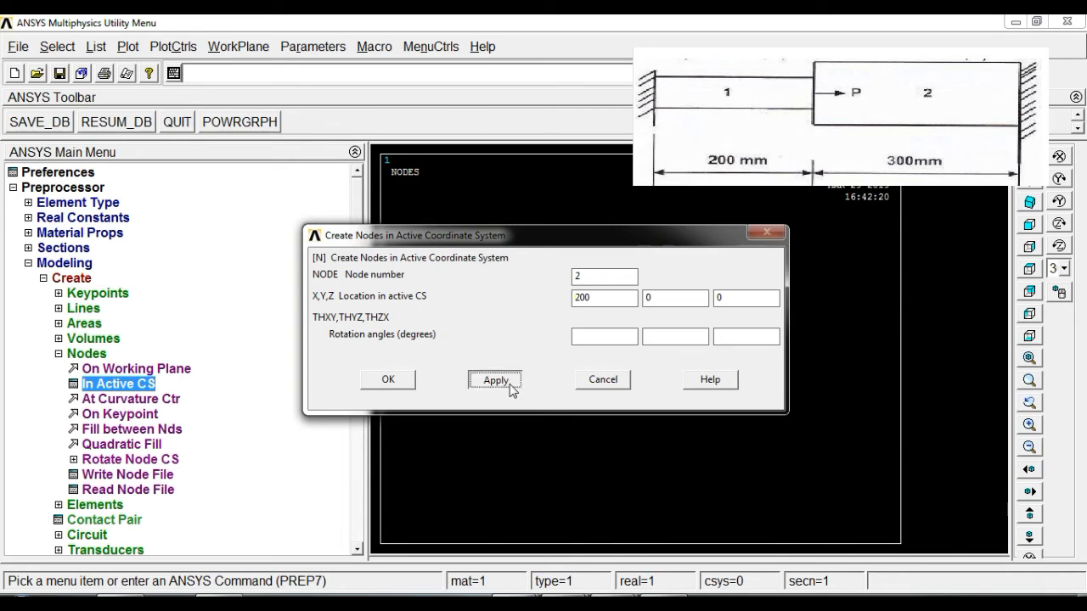
Step: Create node 3 at X 500, Y 0, Z 0 and finish creating nodes
drag(592, 276, 569, 271)
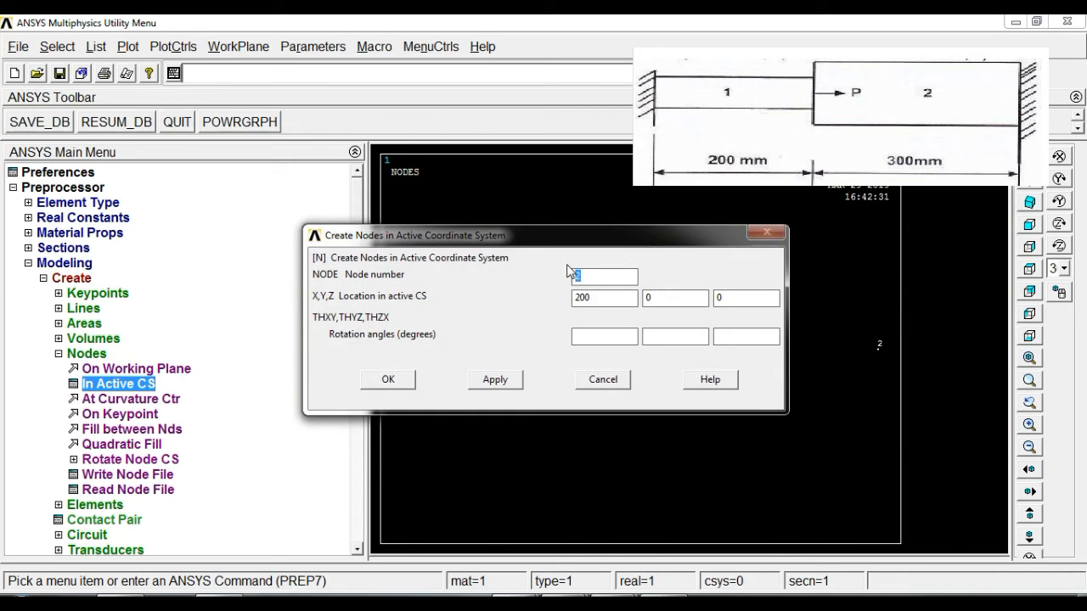
text(3)
drag(606, 299, 560, 303)
text(500)
click(407, 379)
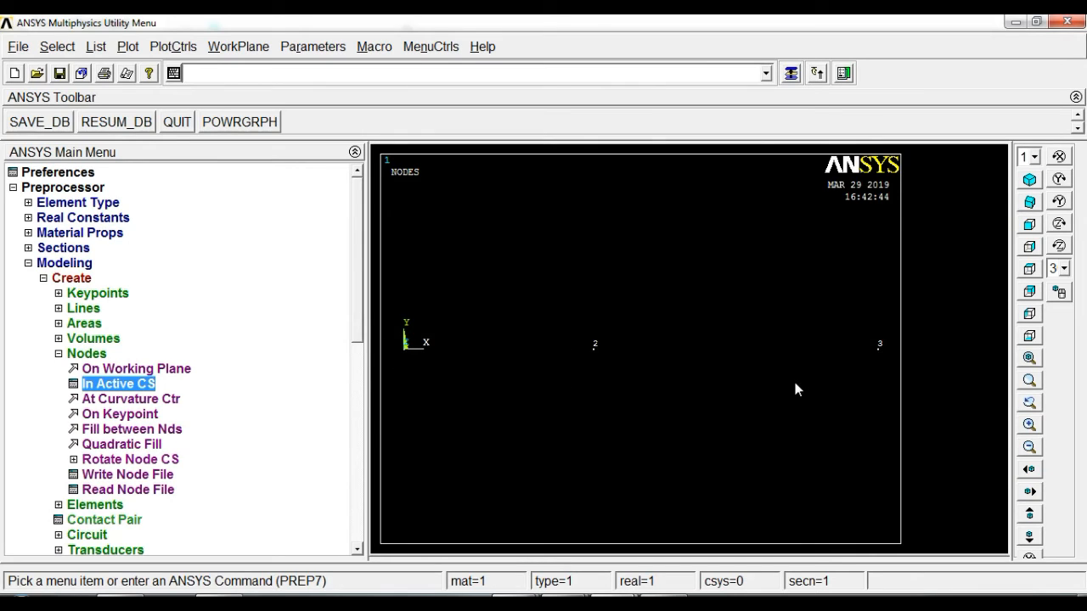
Step: Create an auto-numbered element through nodes 1 and 2
click(93, 505)
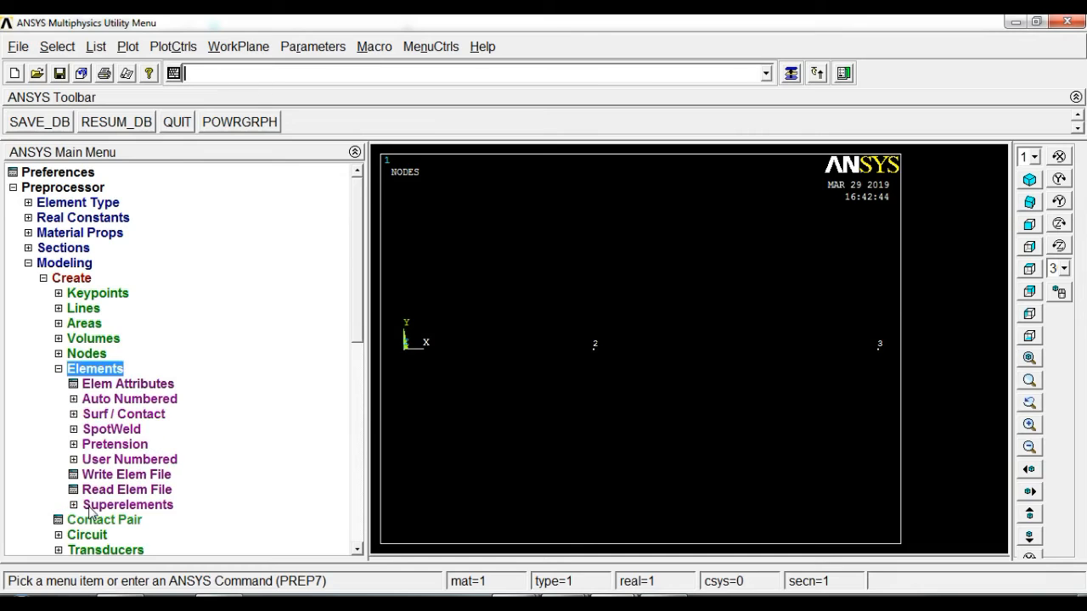
click(154, 401)
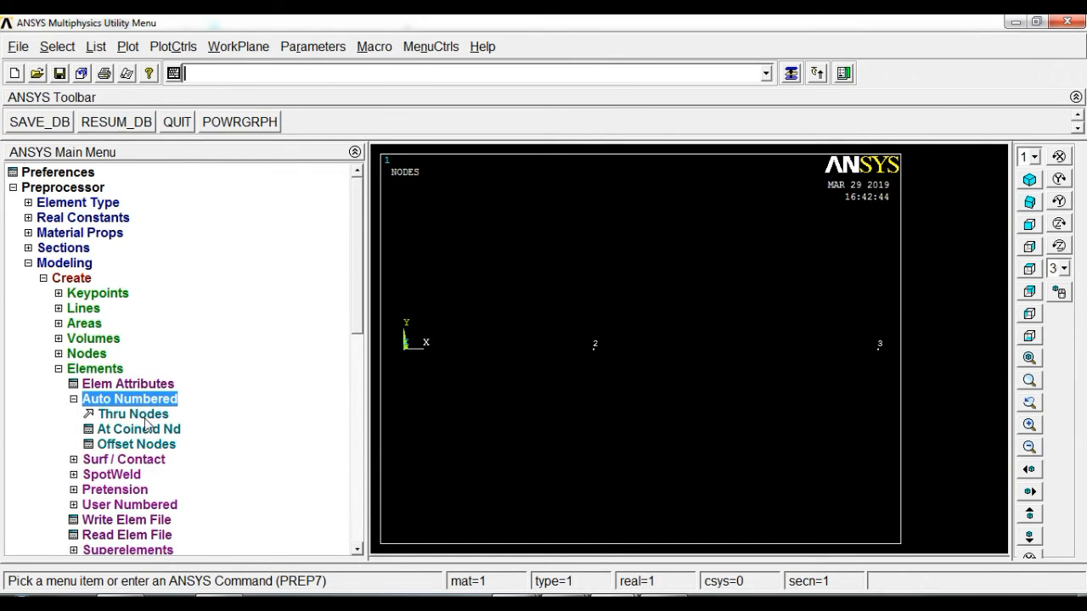
click(136, 415)
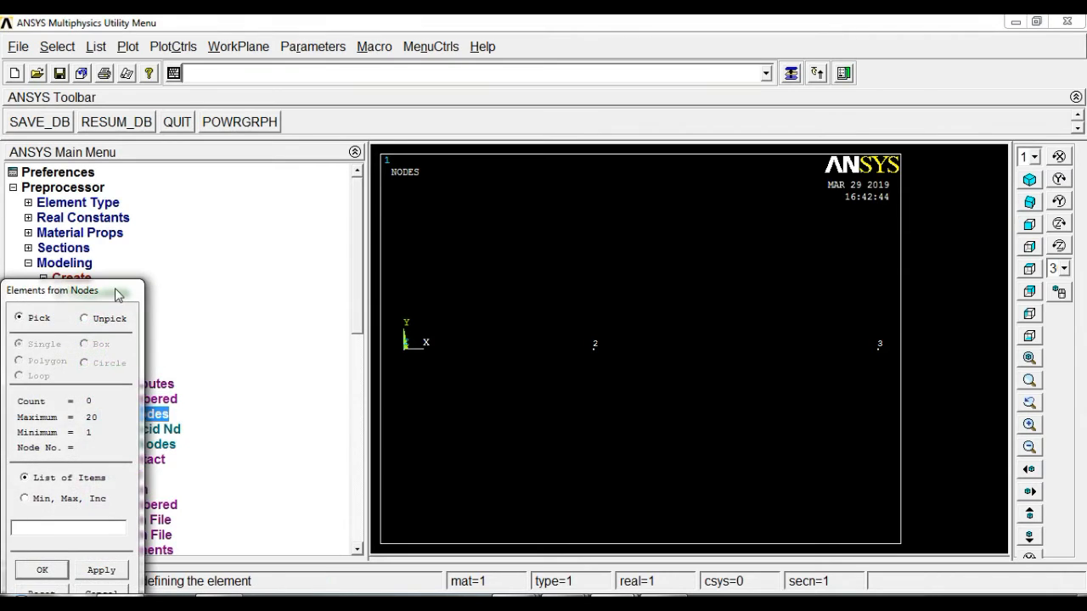
click(406, 349)
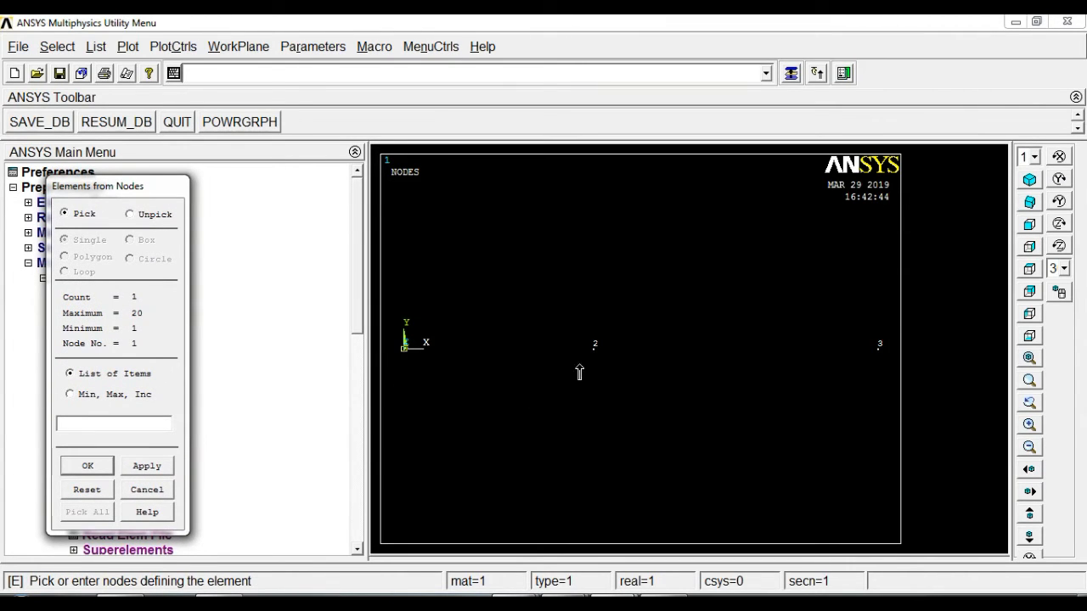
click(596, 352)
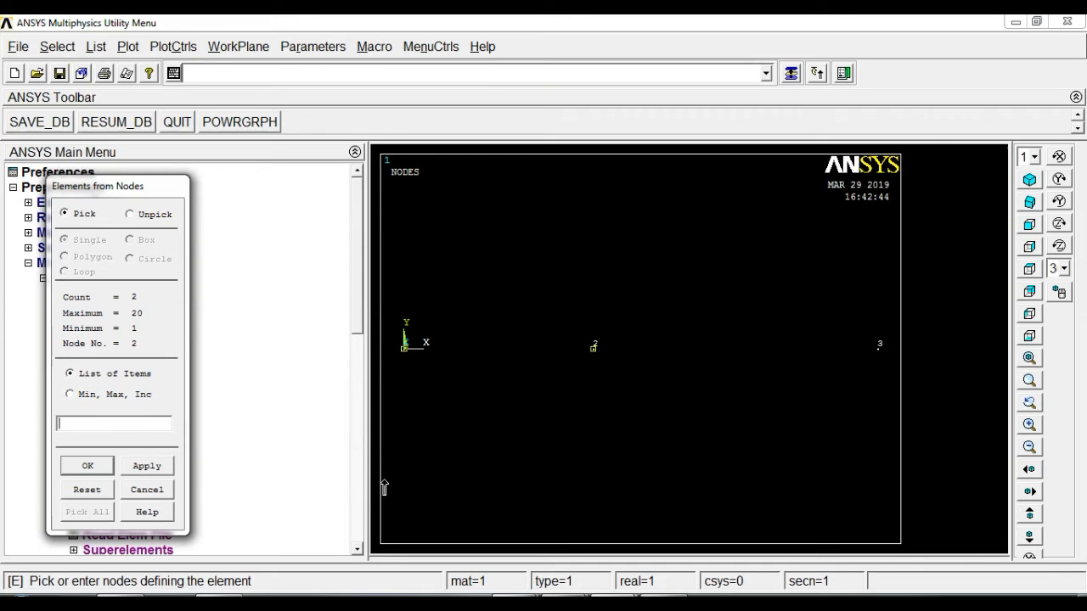
click(89, 468)
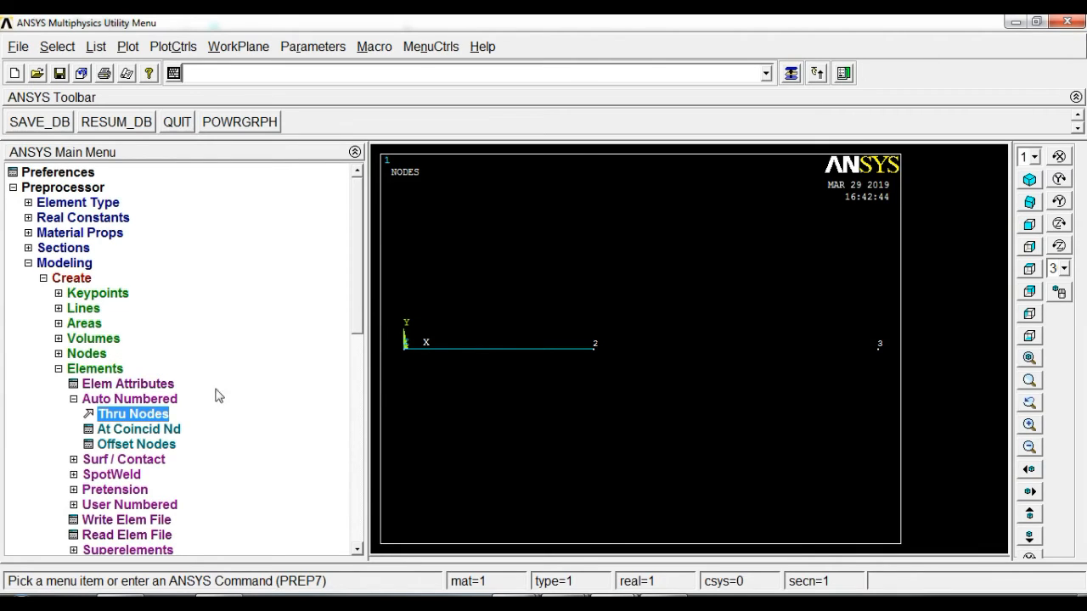
Step: Set the element attributes to material number 2 and real constant set number 2
click(134, 387)
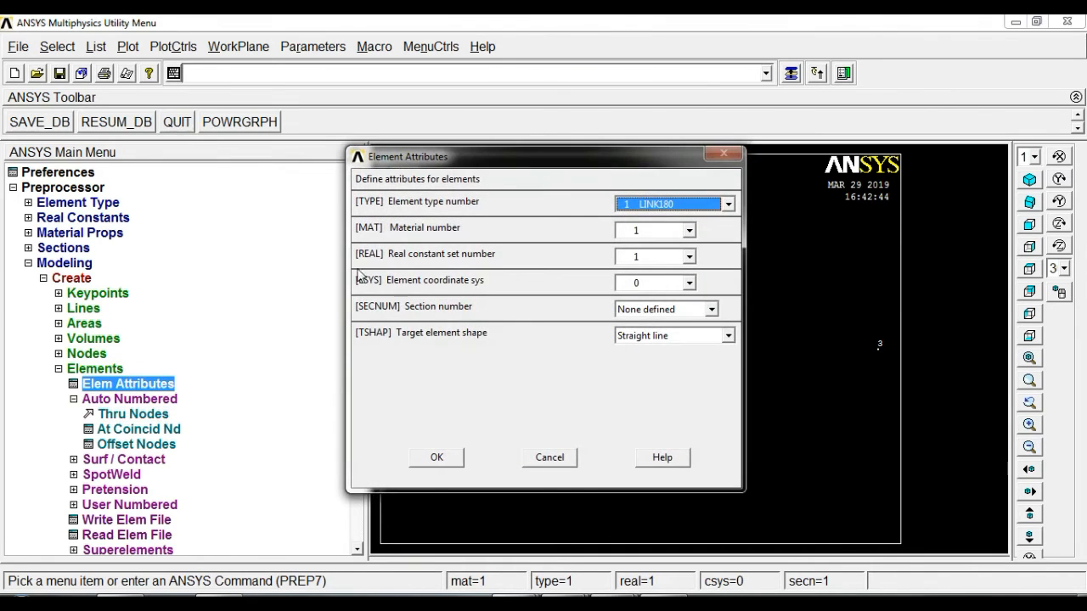
click(688, 231)
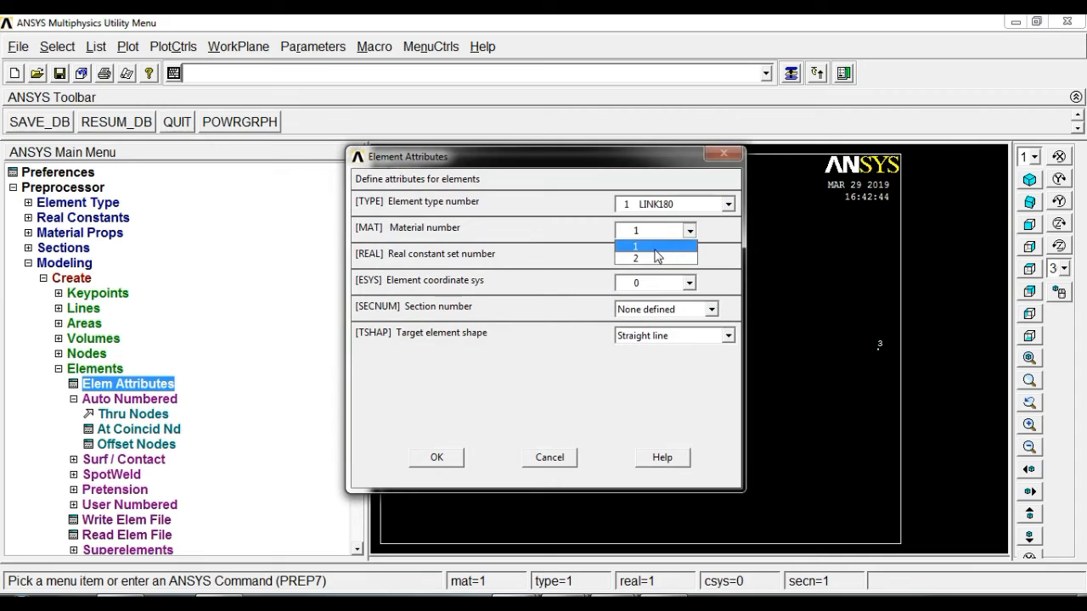
click(655, 259)
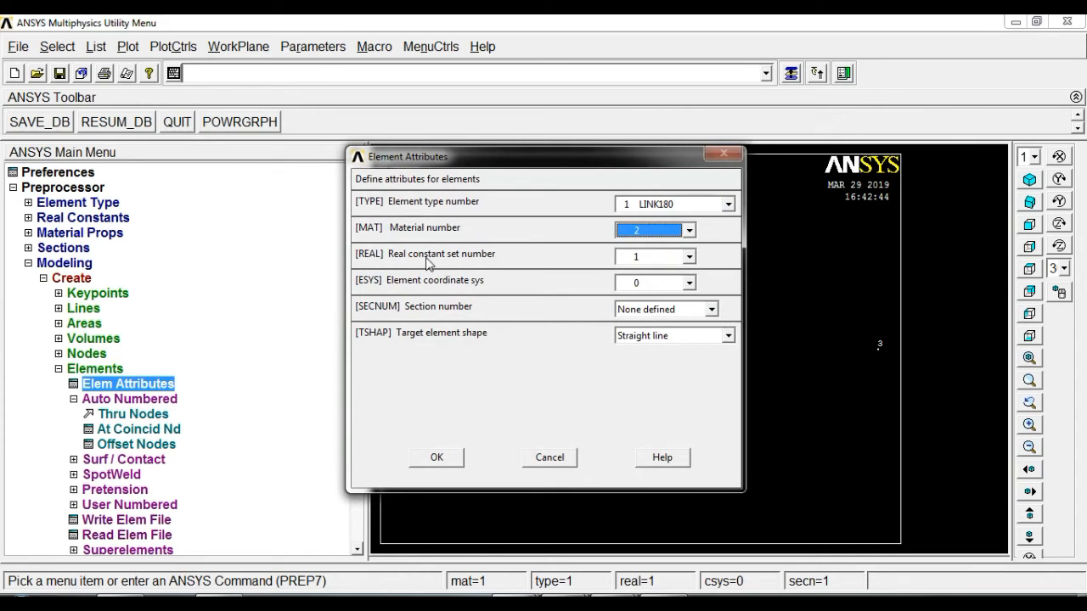
click(689, 256)
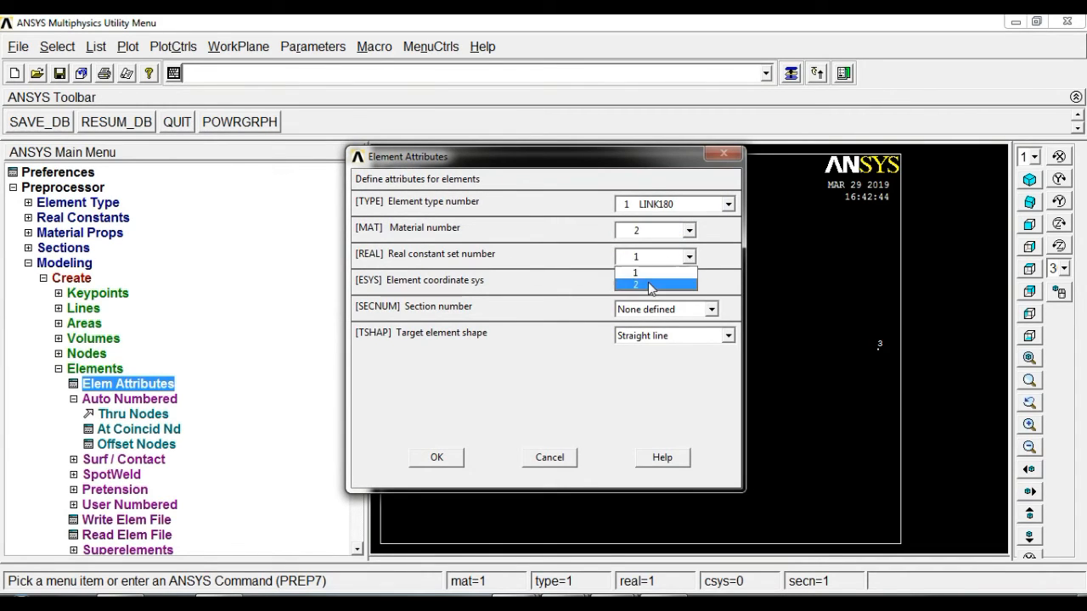
click(648, 282)
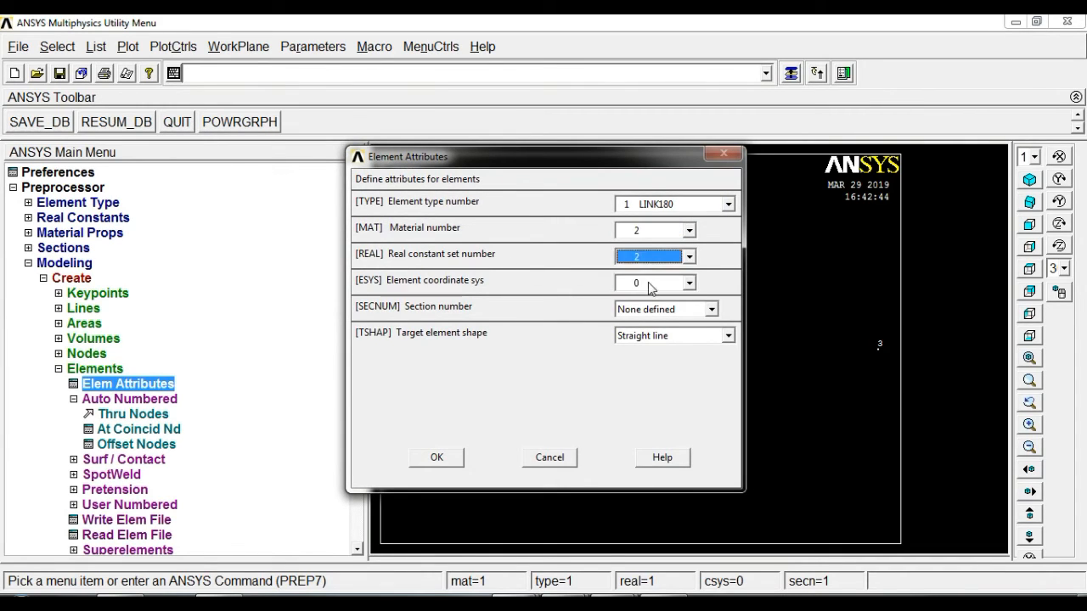
click(437, 458)
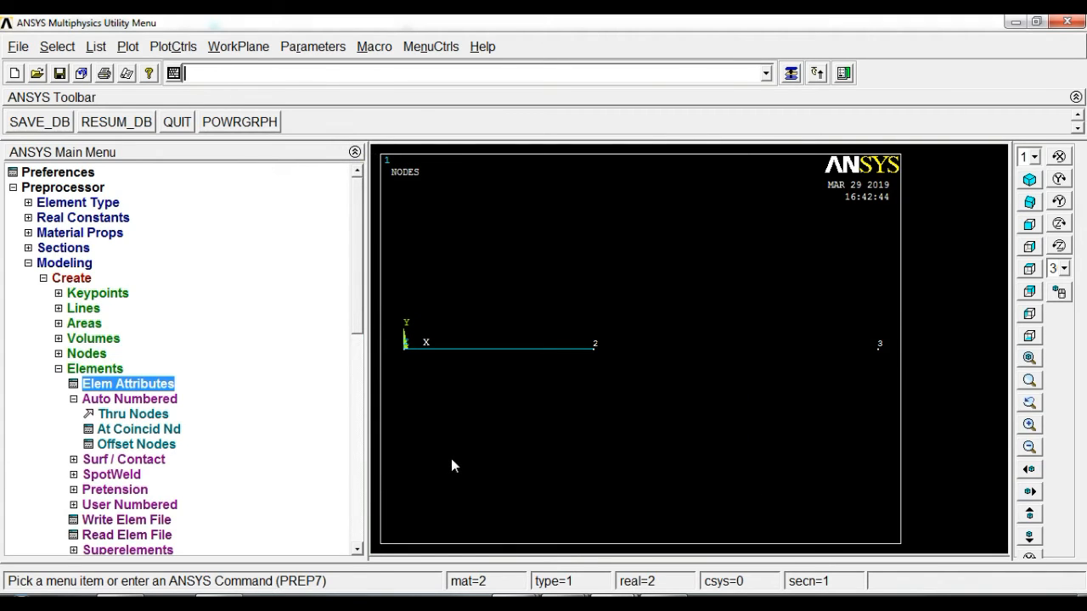
Step: Create an auto-numbered element through nodes 2 and 3 and finish the modeling work
click(134, 415)
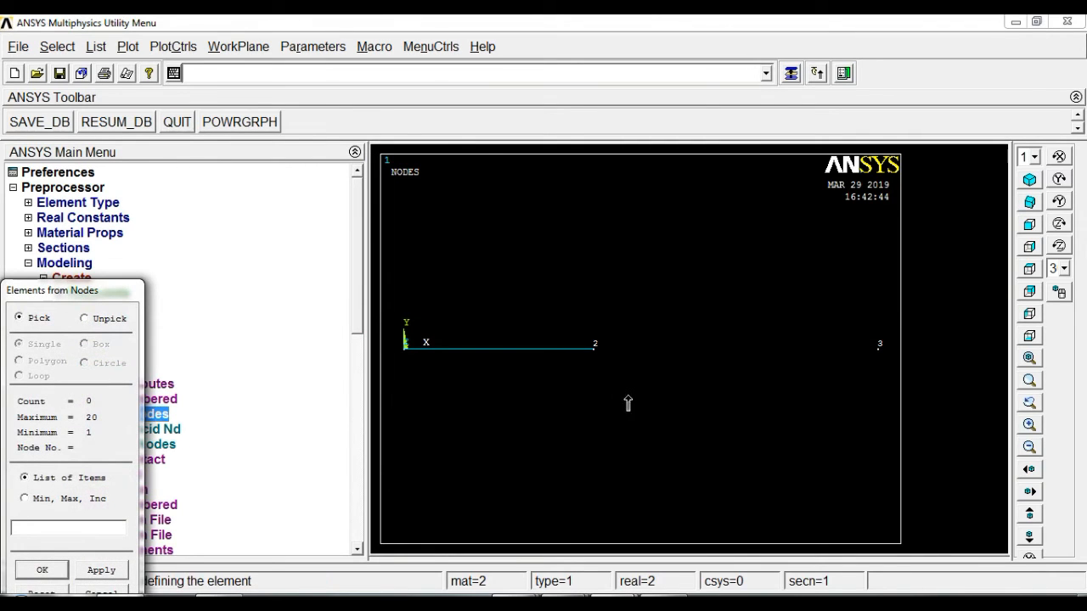
click(594, 358)
click(879, 348)
drag(137, 297, 246, 182)
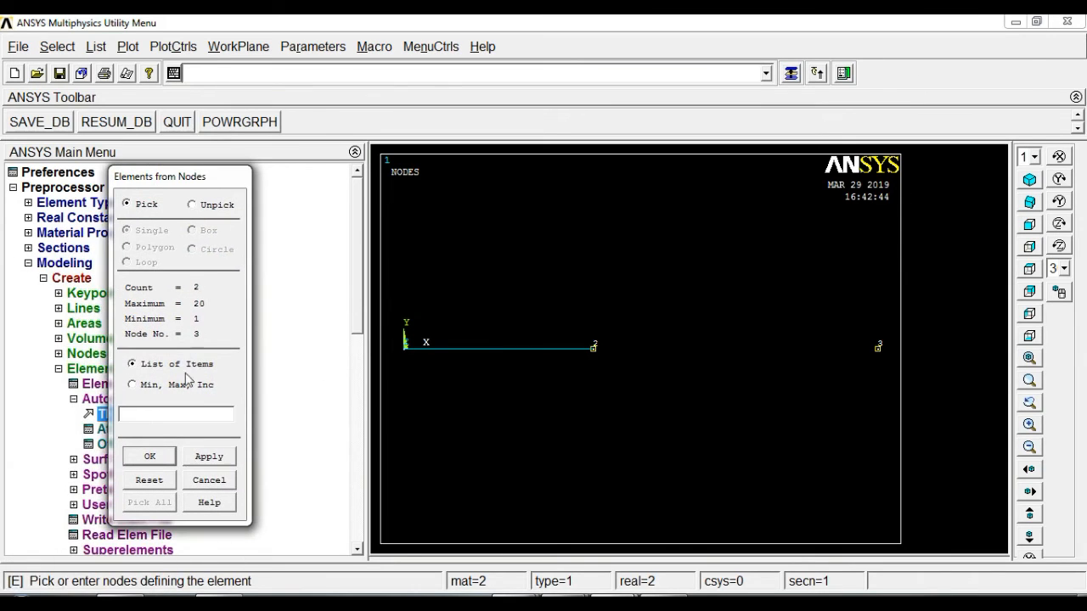
click(149, 458)
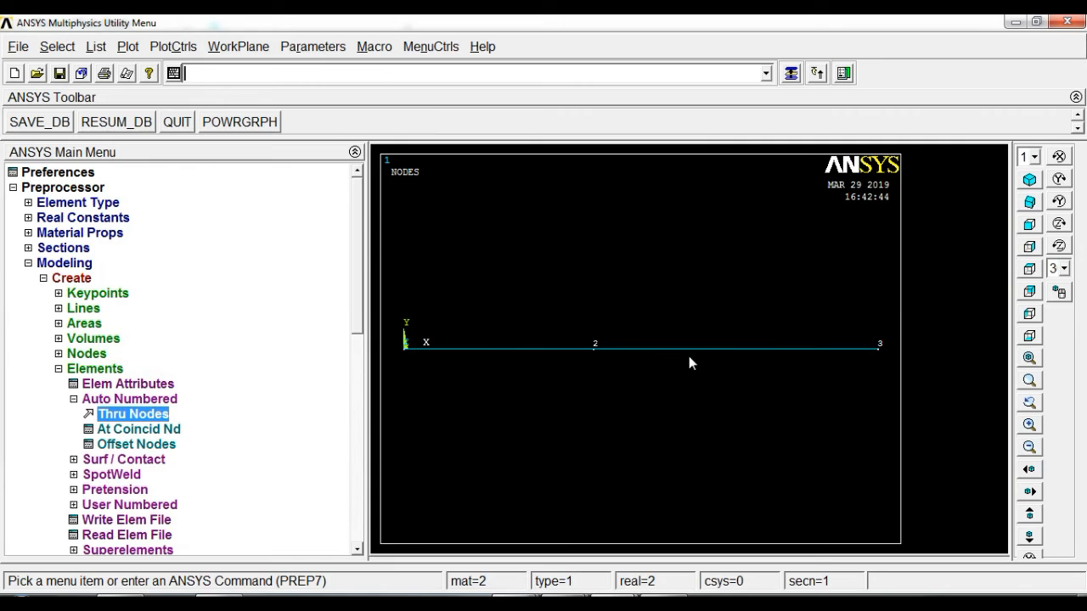
click(29, 264)
click(14, 189)
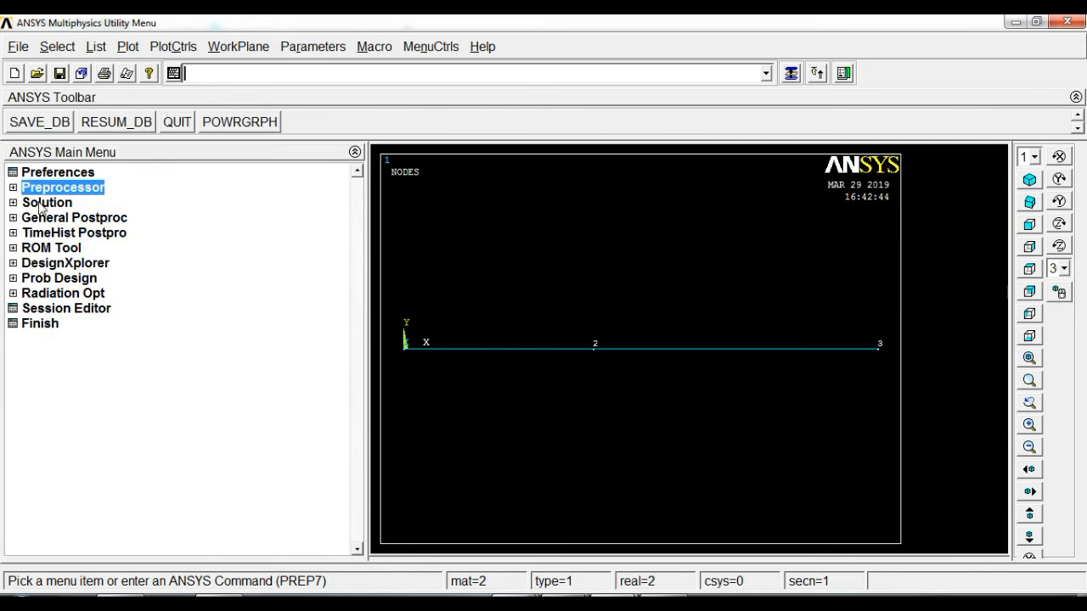
Step: Set the reference temperature for thermal strain calculations to 20 in the solution load settings
click(43, 204)
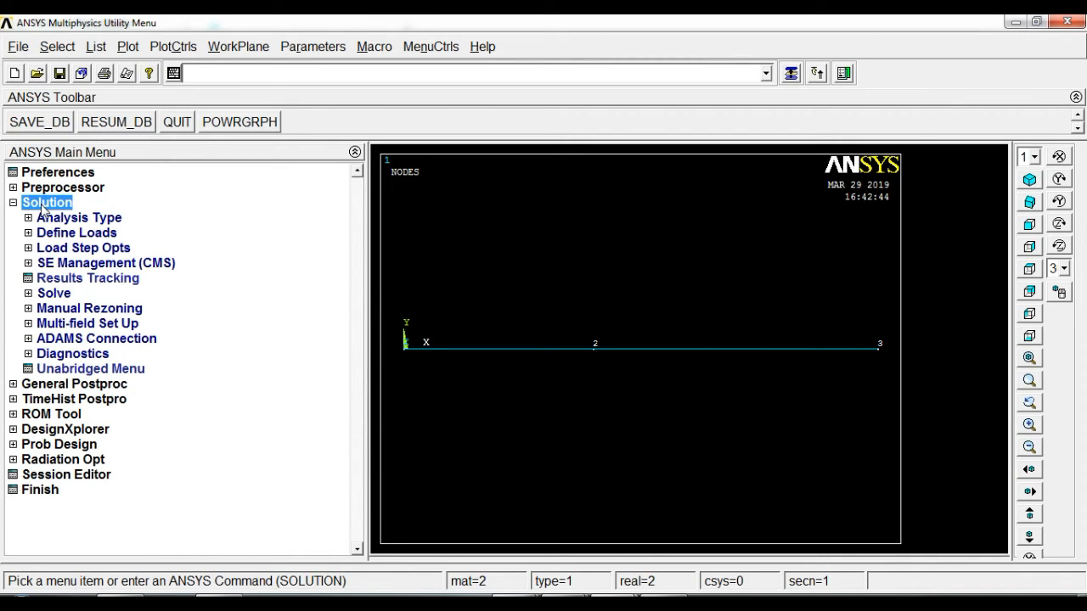
click(76, 235)
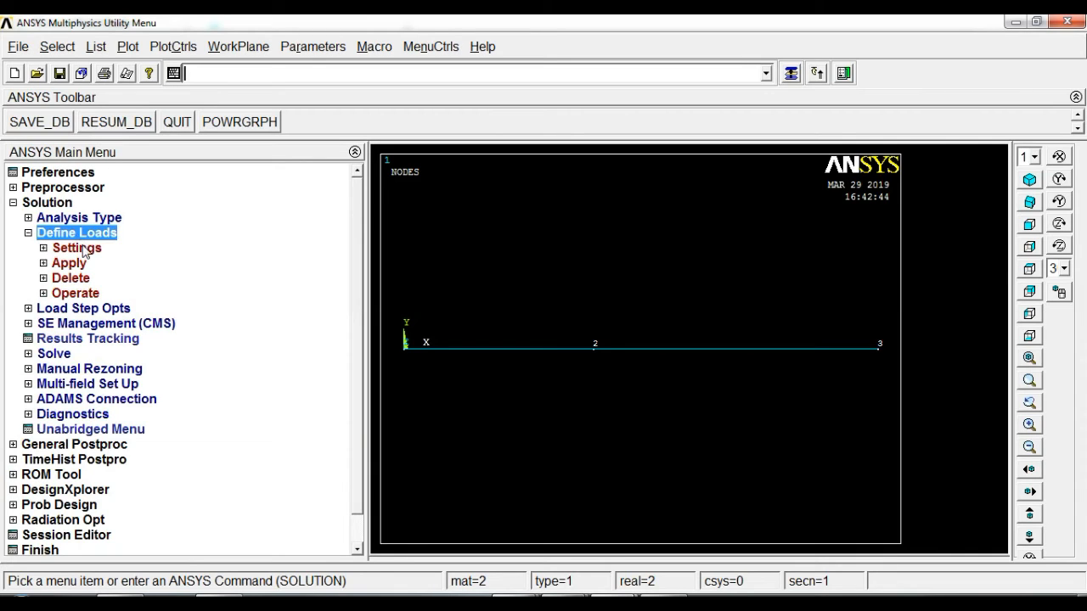
click(84, 249)
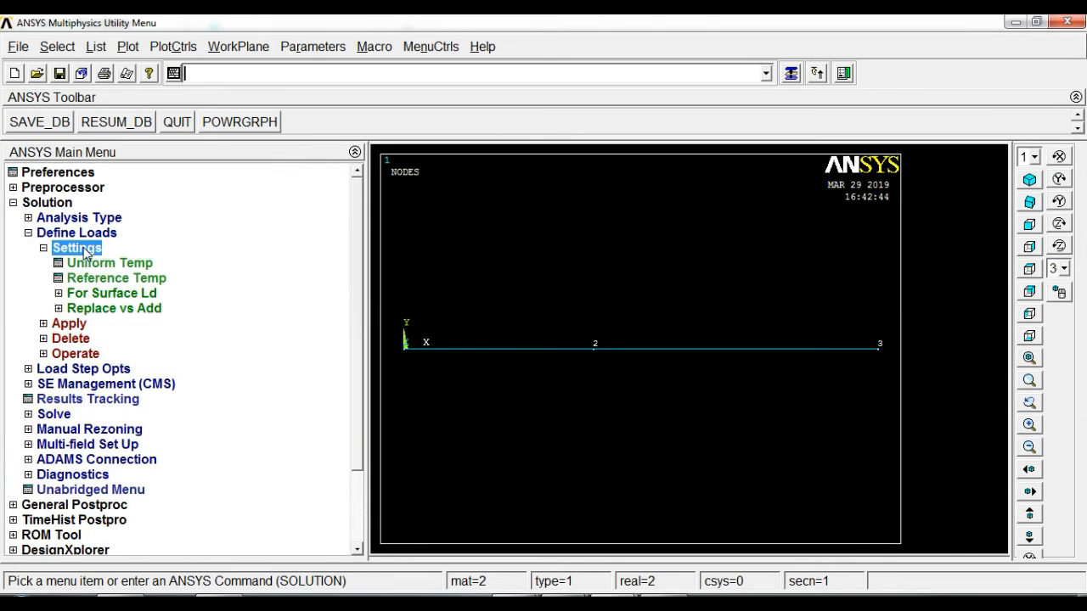
click(123, 280)
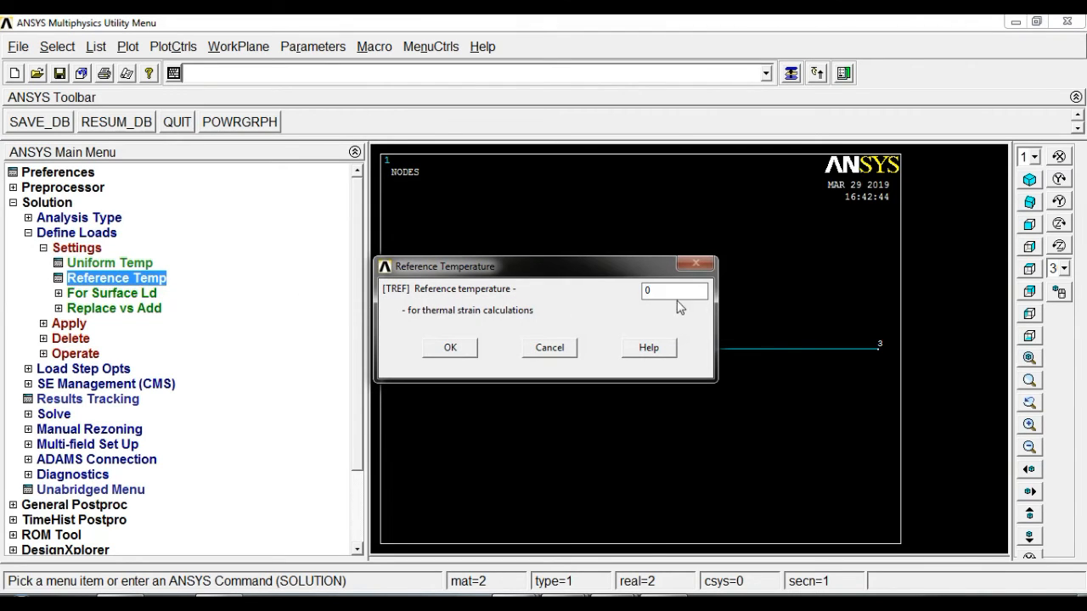
drag(672, 295, 633, 293)
text(20)
click(451, 349)
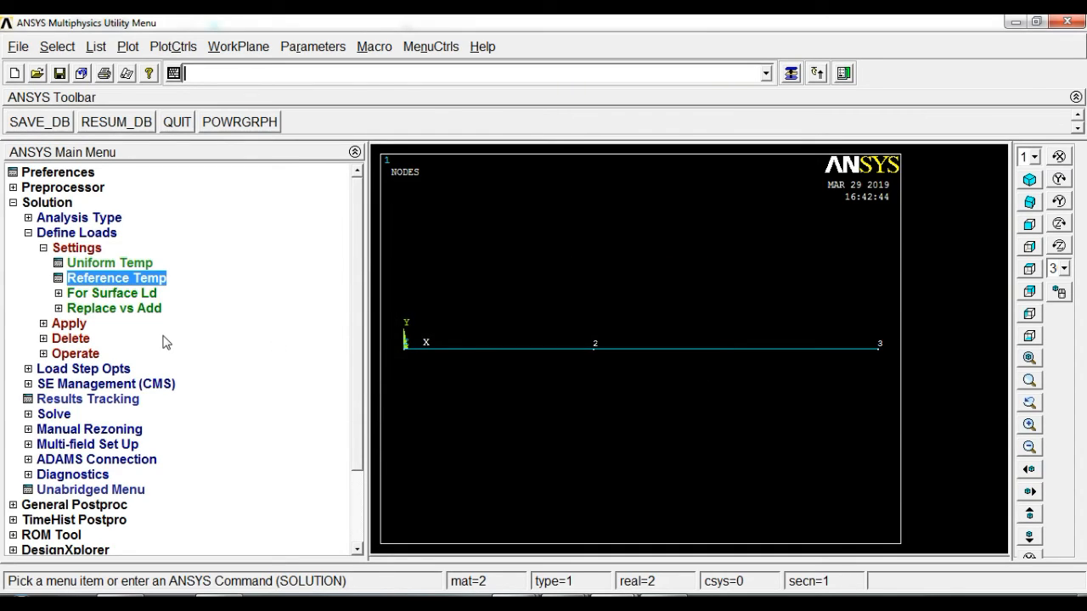
click(43, 249)
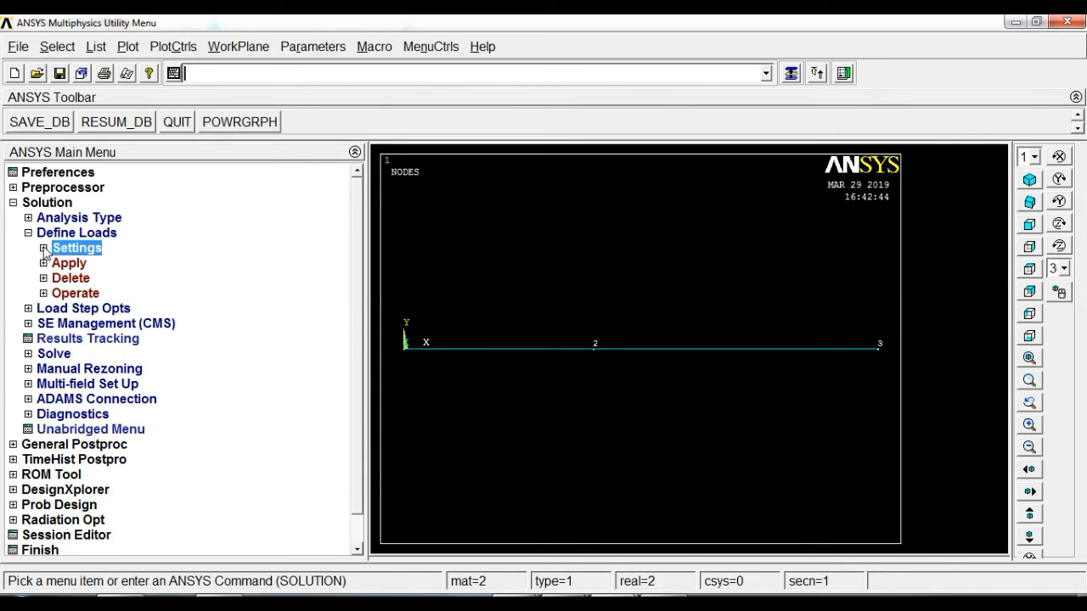
Step: Apply a constant structural temperature of 60 at location N on both bar elements
click(67, 265)
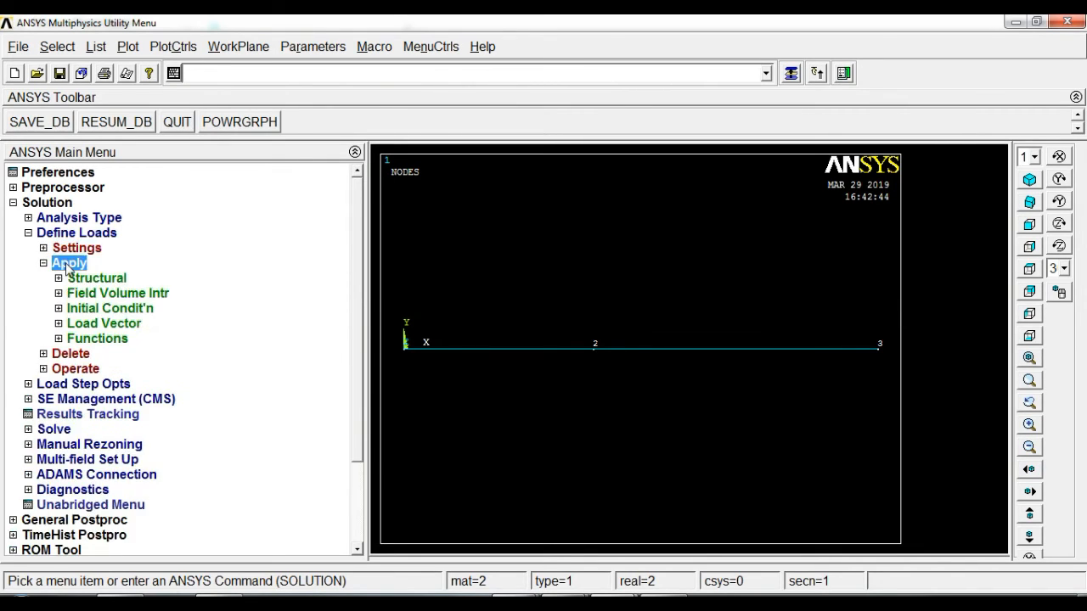
click(103, 280)
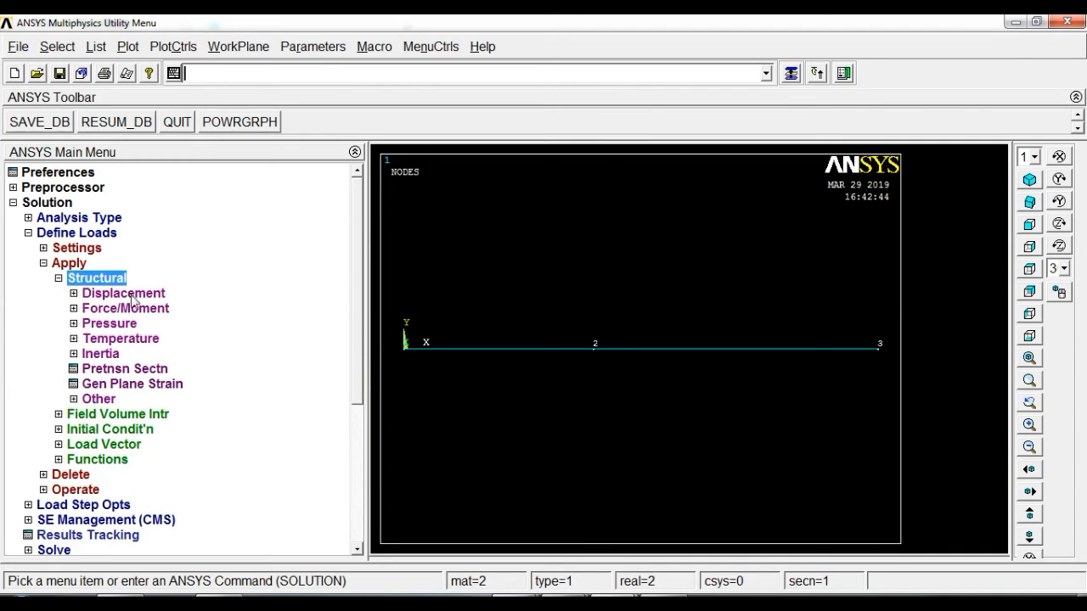
click(123, 340)
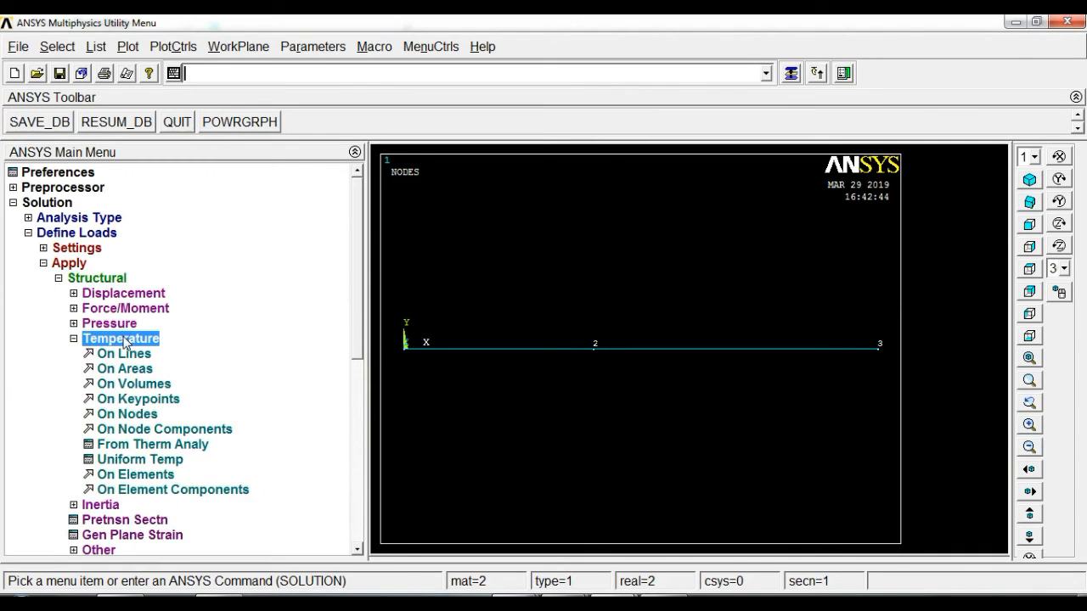
click(134, 478)
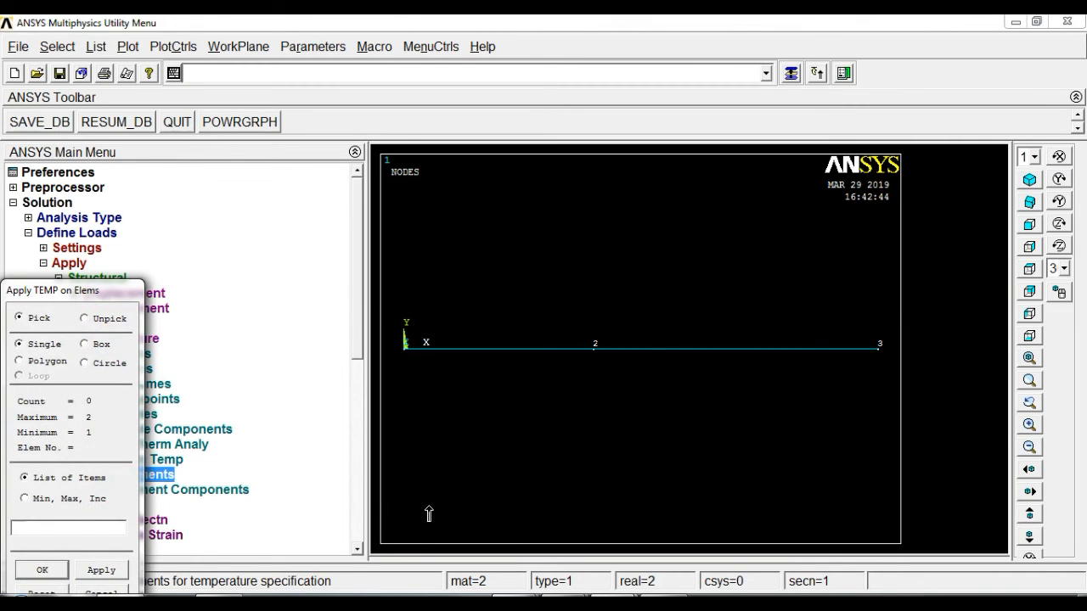
click(516, 355)
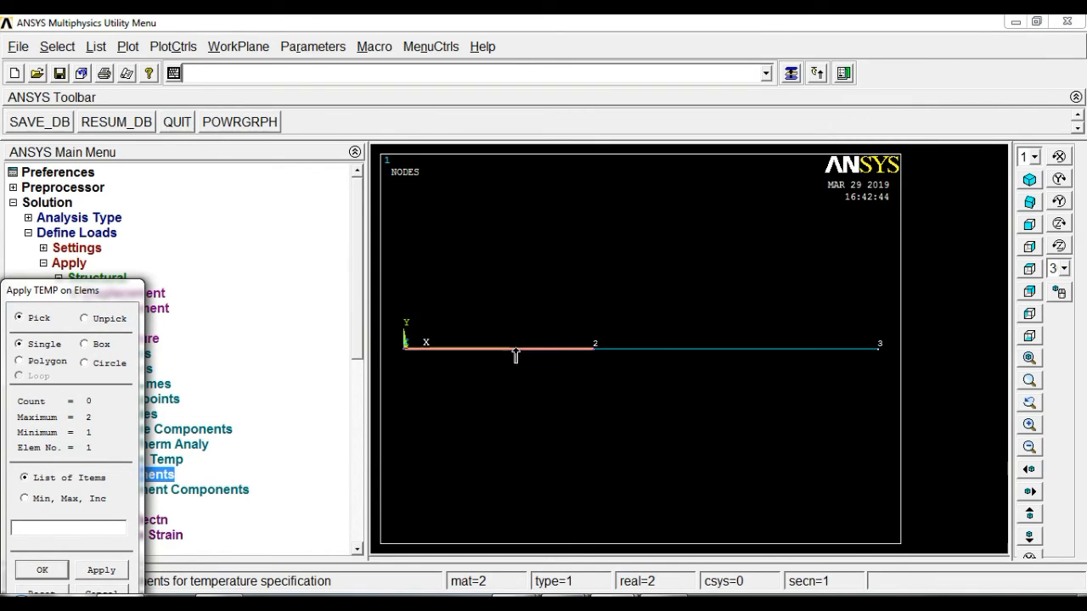
click(638, 355)
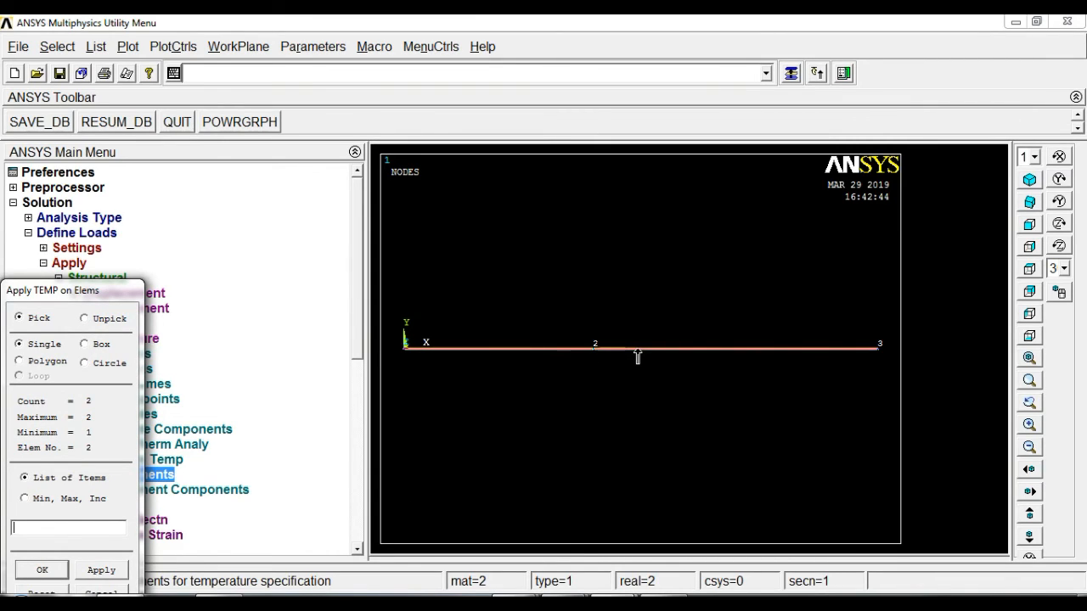
drag(125, 294, 231, 197)
click(155, 472)
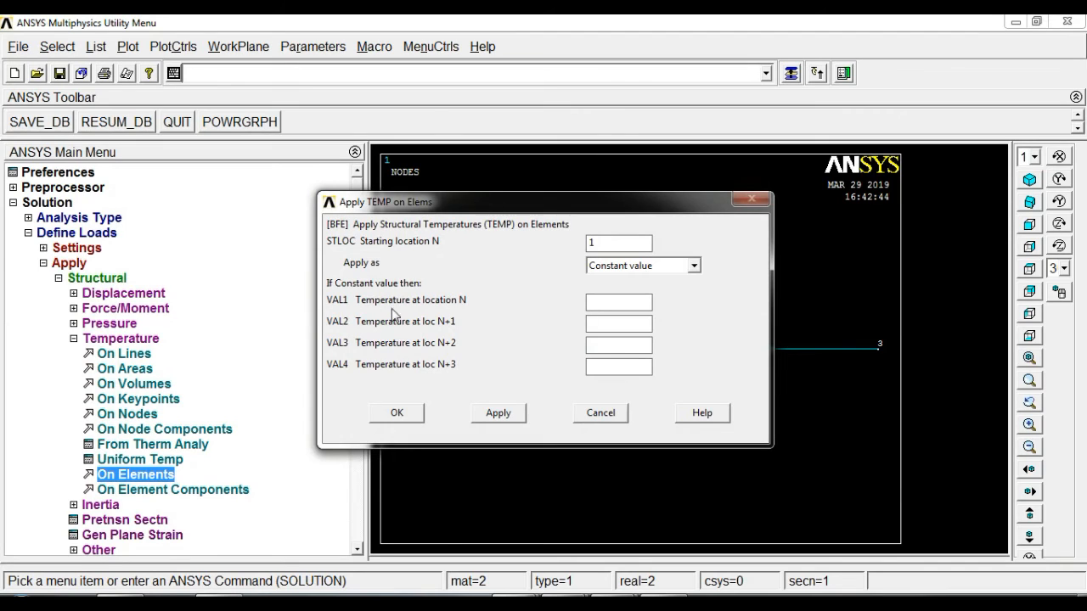
click(601, 304)
text(60)
click(403, 415)
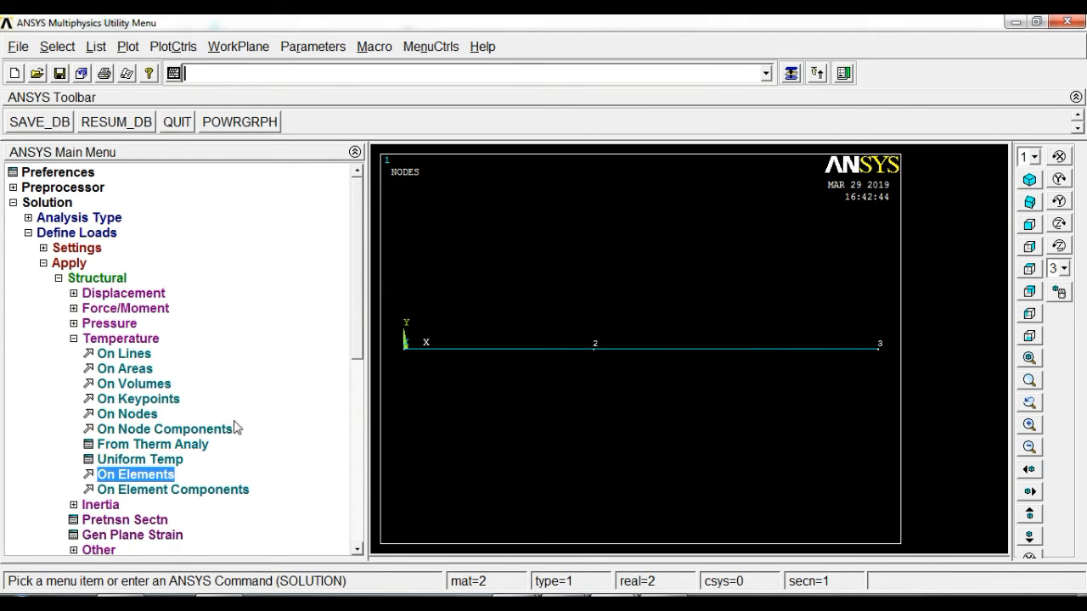
click(74, 338)
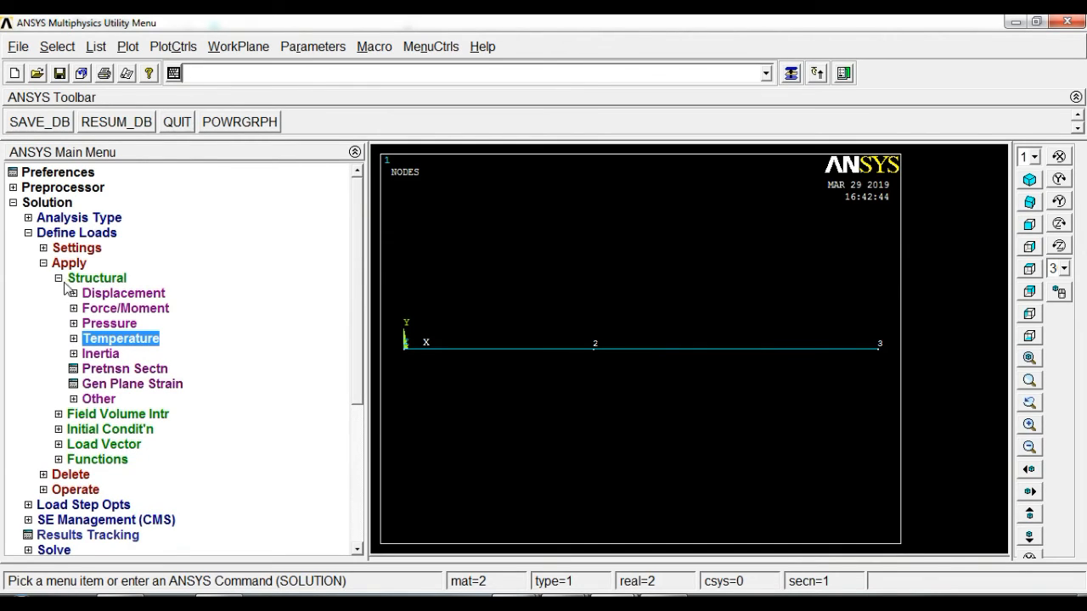
Step: Constrain all degrees of freedom at the two end nodes, 1 and 3
click(108, 294)
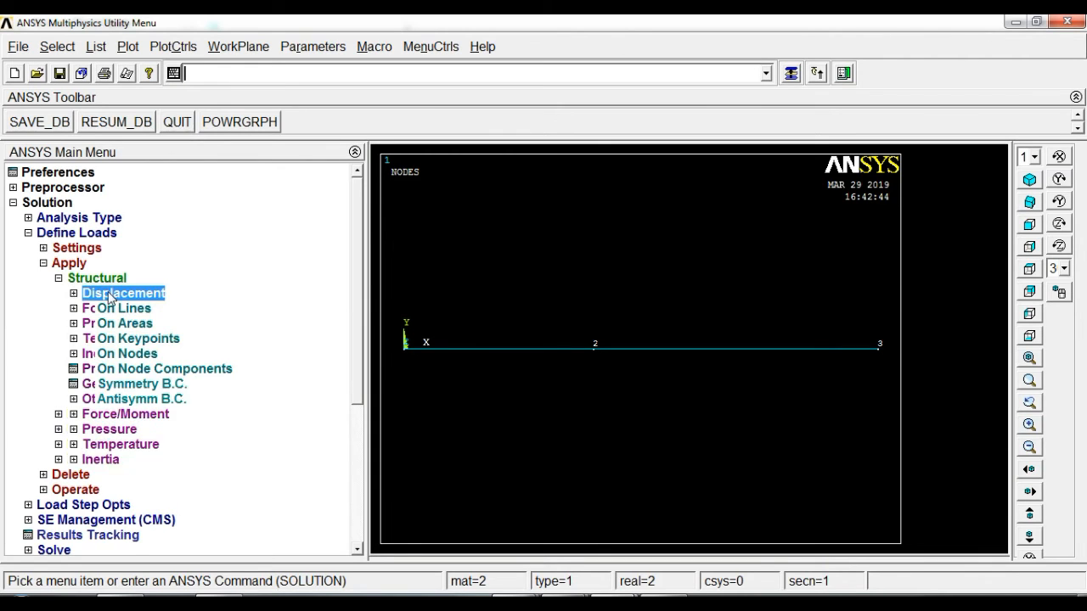
click(141, 358)
drag(112, 305, 154, 201)
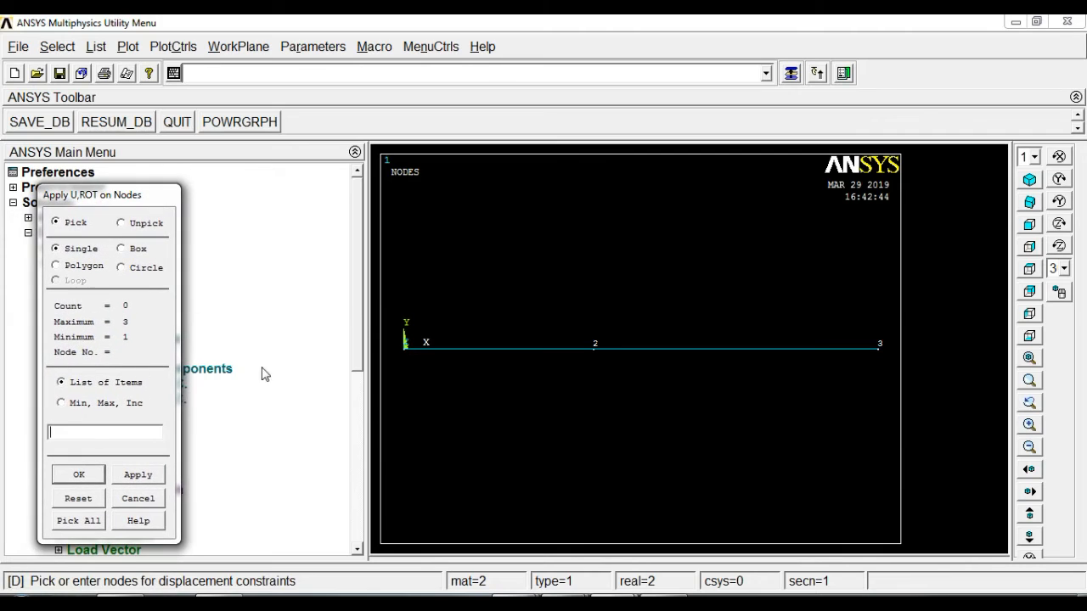
click(406, 348)
click(879, 348)
click(79, 476)
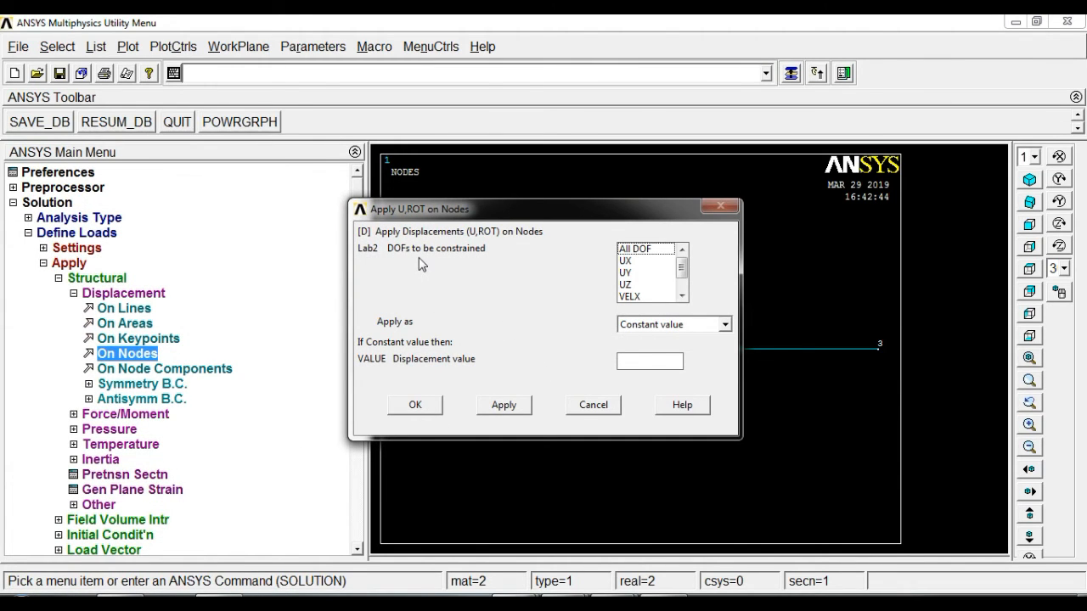
click(643, 249)
click(424, 408)
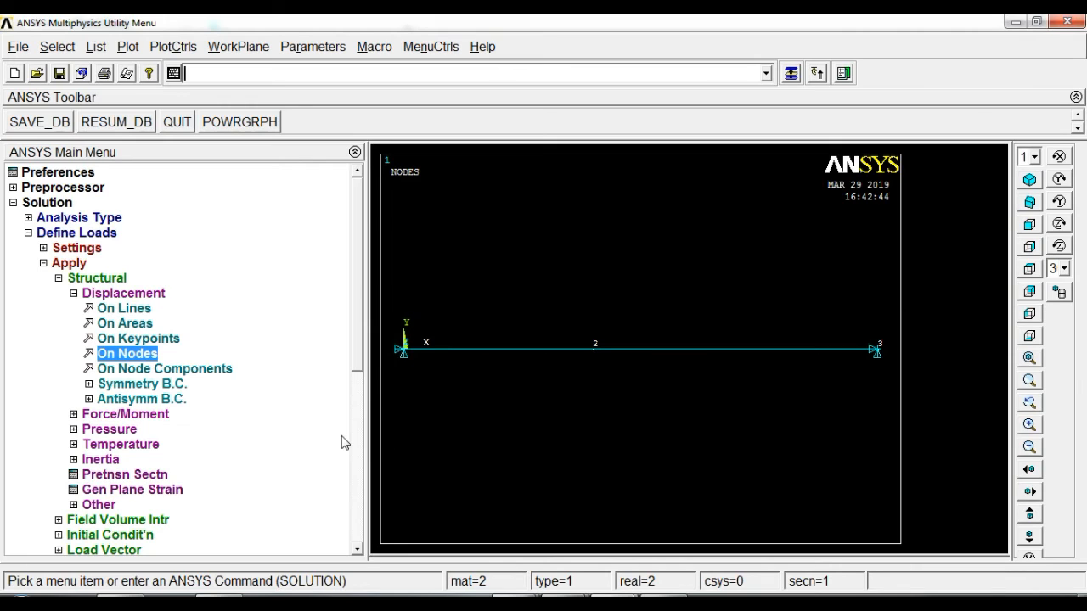
Step: Apply a constant force of 300e3 in the FX direction at node 2 and finish defining loads
click(136, 415)
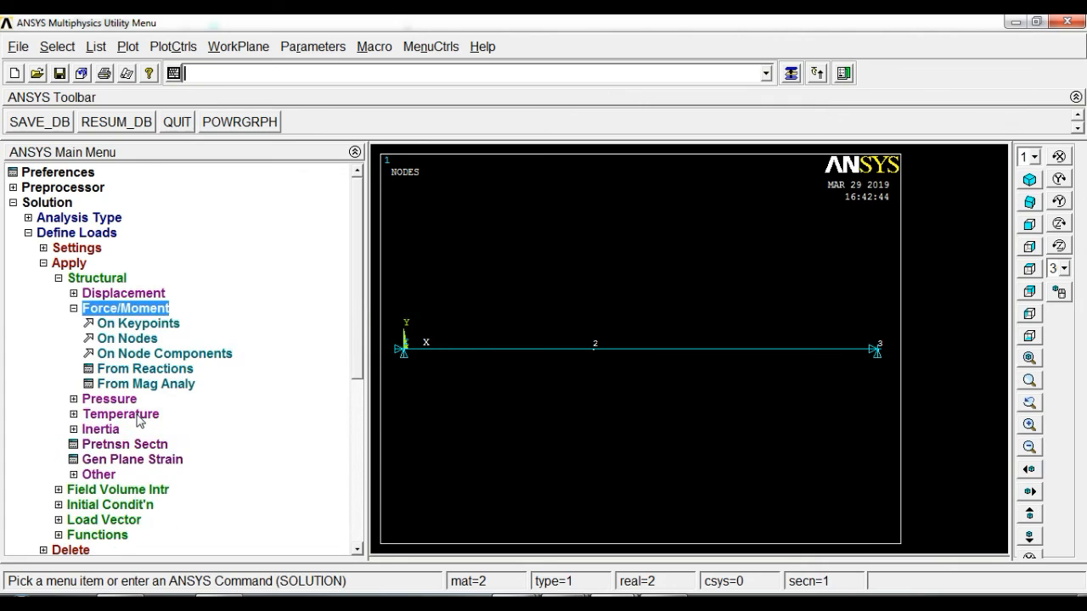
click(131, 340)
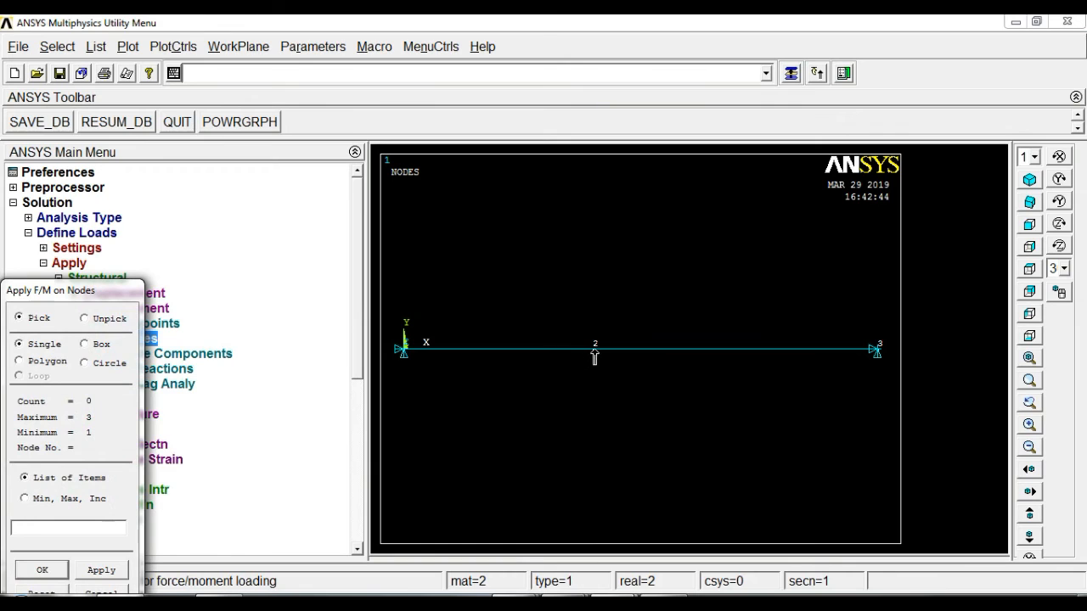
click(593, 351)
drag(99, 292, 171, 217)
click(117, 494)
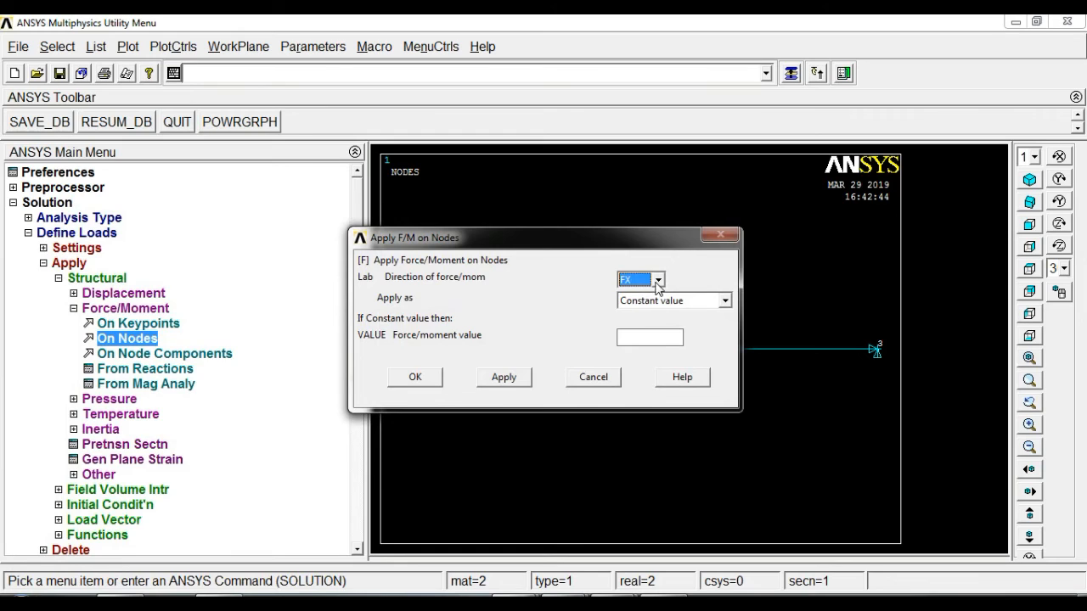
click(641, 341)
text(300e)
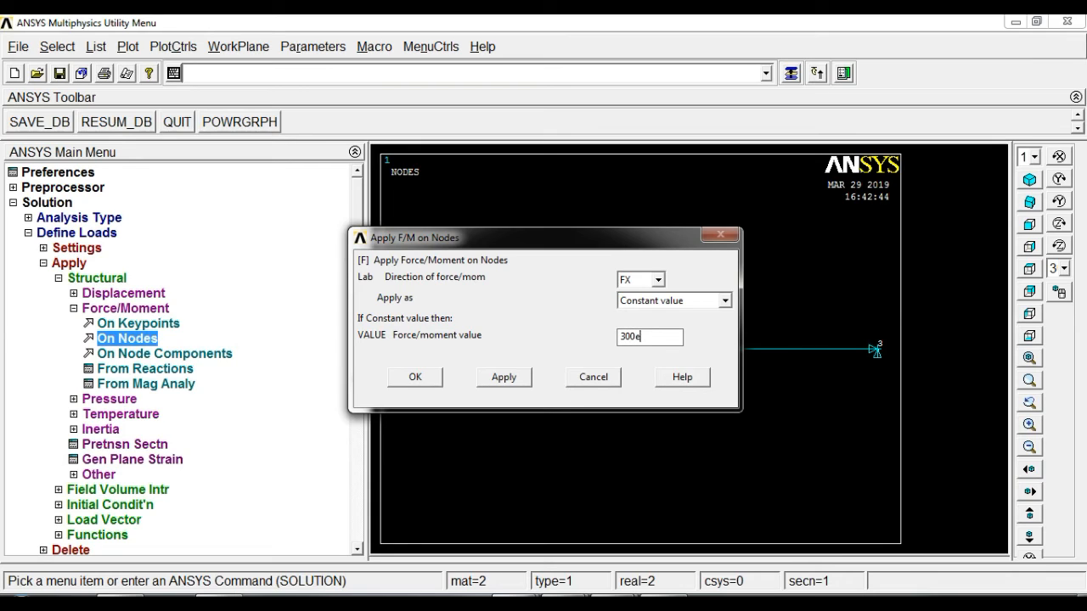
text(3)
click(415, 377)
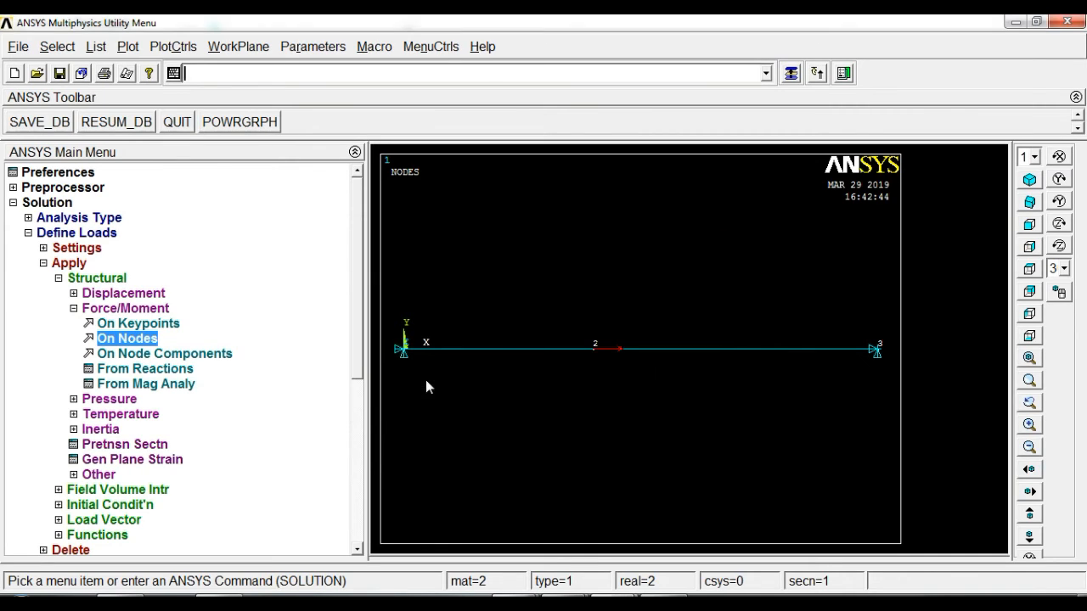
click(43, 263)
click(28, 233)
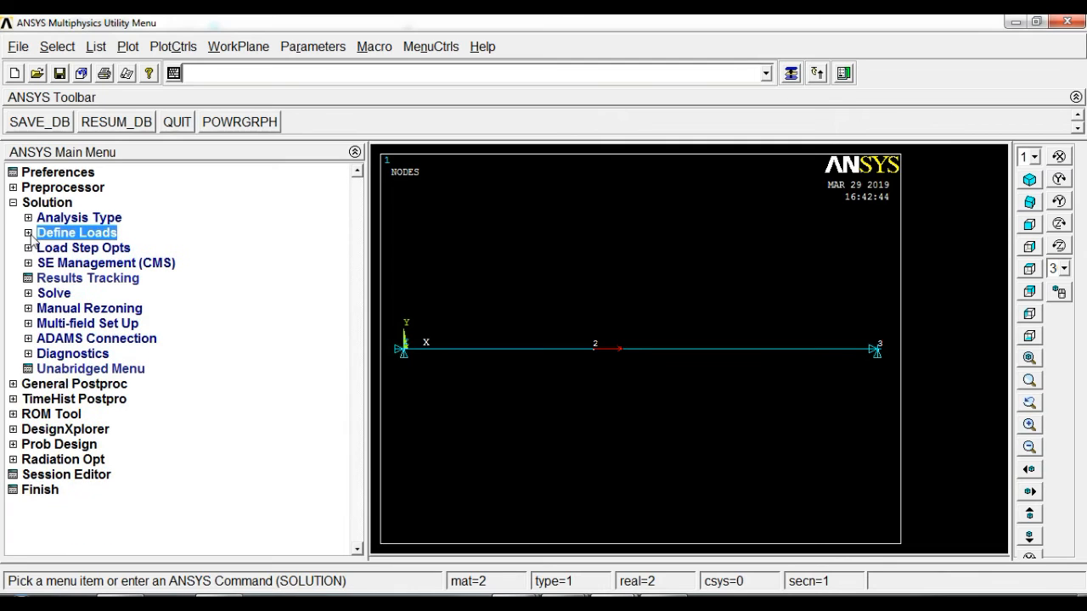
Step: Solve the current load step and dismiss the solution note and status summary
click(54, 294)
click(86, 312)
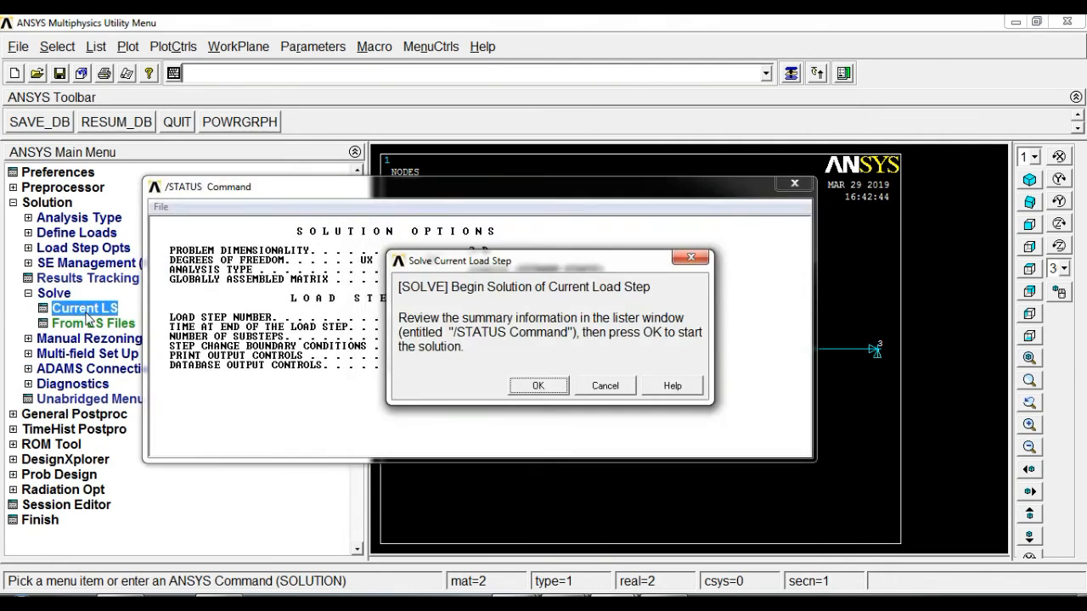
click(546, 387)
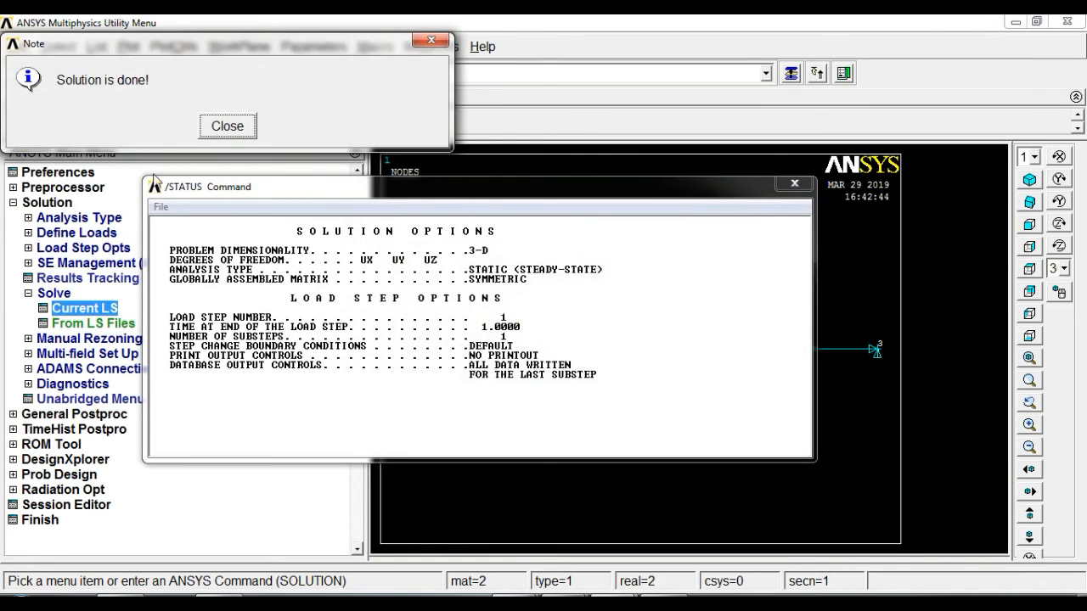
click(227, 126)
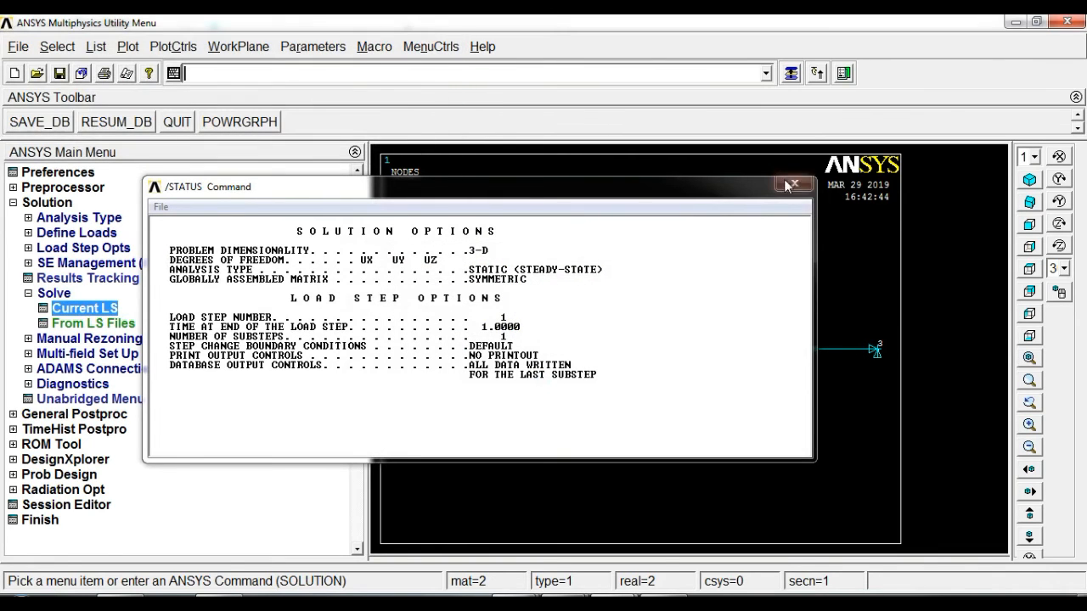
click(792, 184)
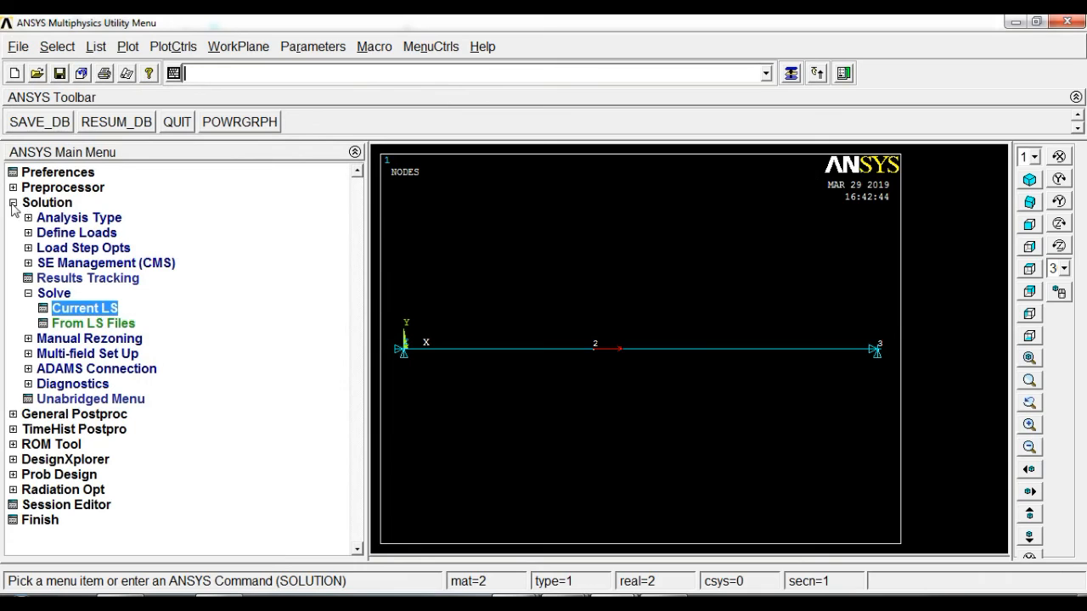
Step: Define an element table item for postprocessing by sequence number, using LS, 1
click(13, 203)
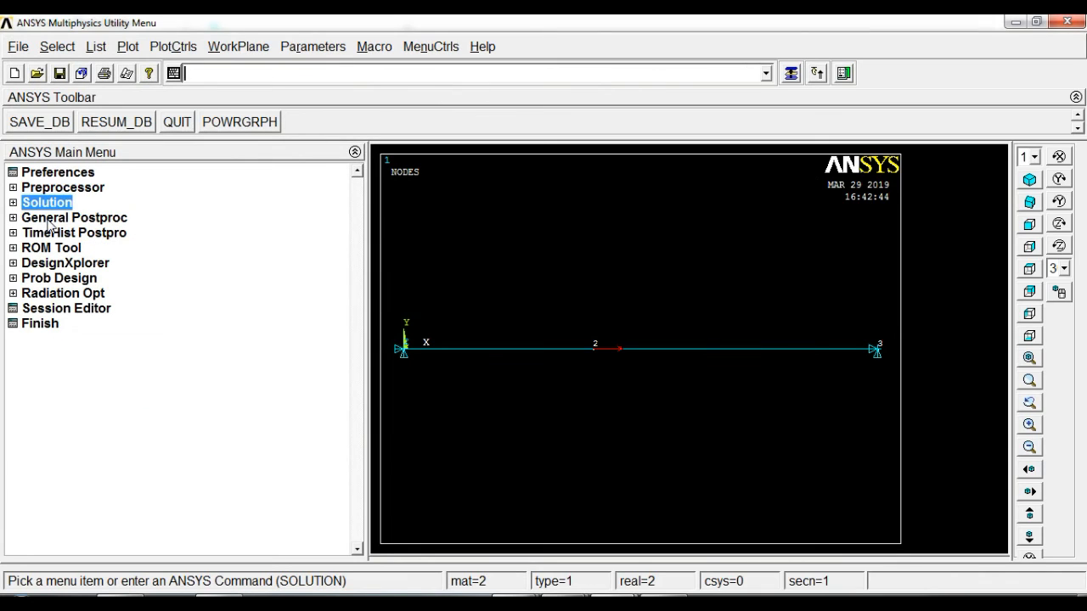
click(48, 219)
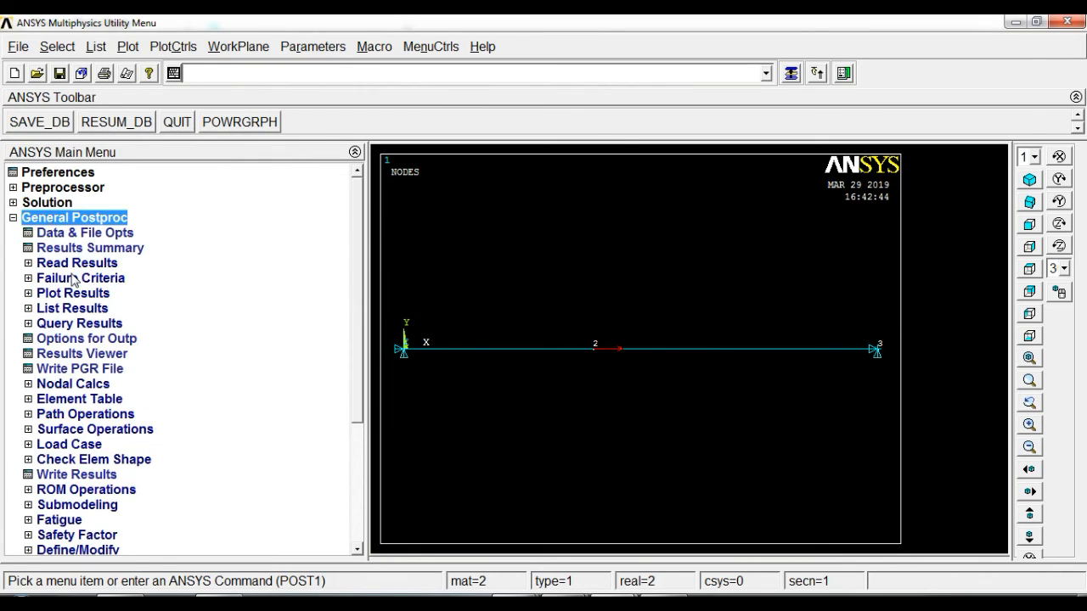
click(94, 401)
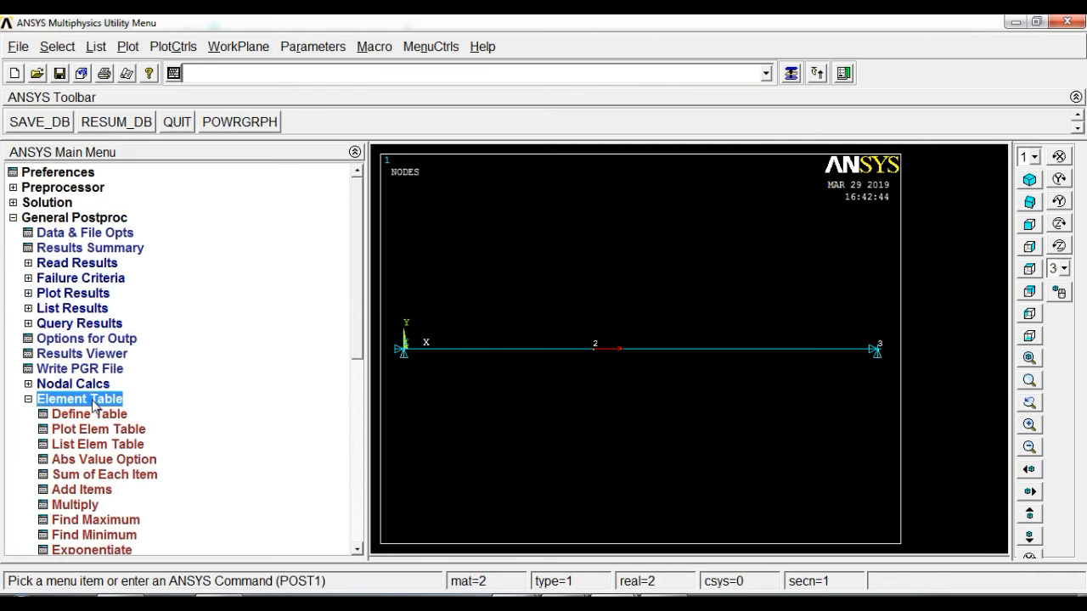
click(93, 415)
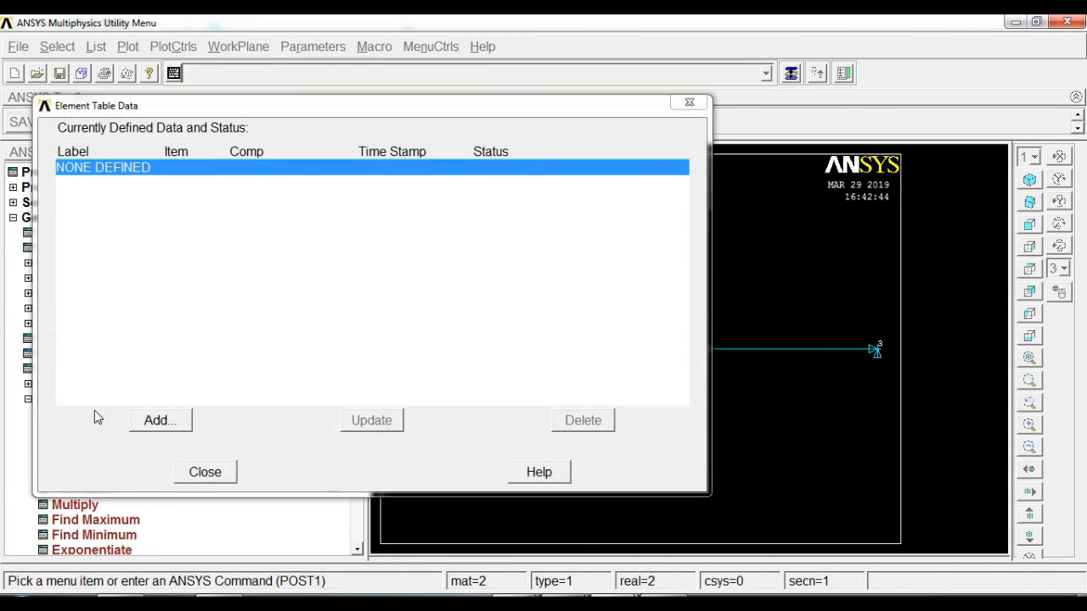
click(158, 420)
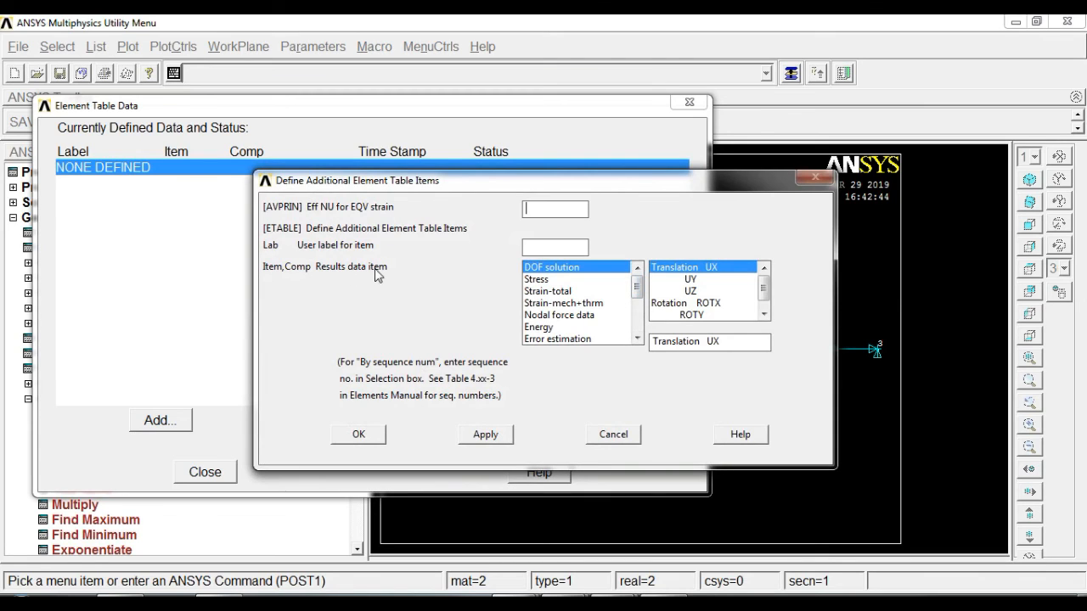
drag(637, 291, 637, 321)
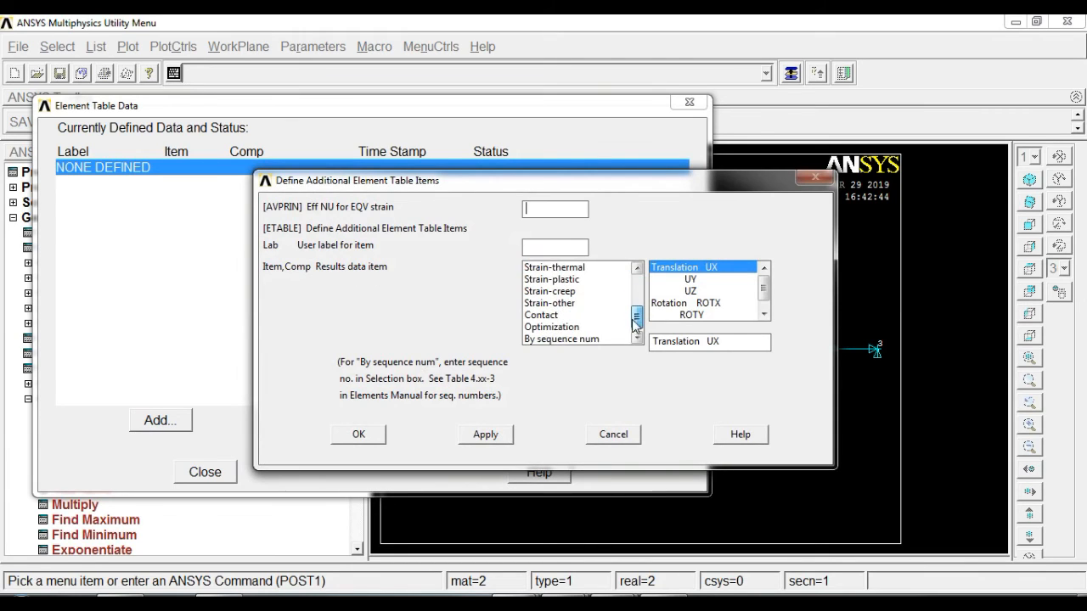
click(578, 340)
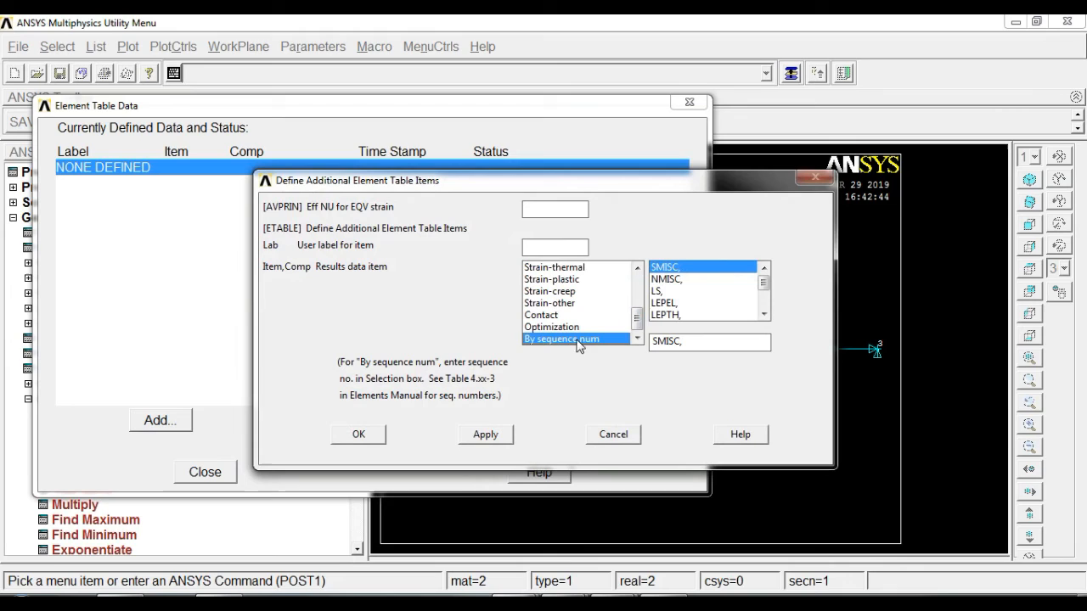
click(656, 292)
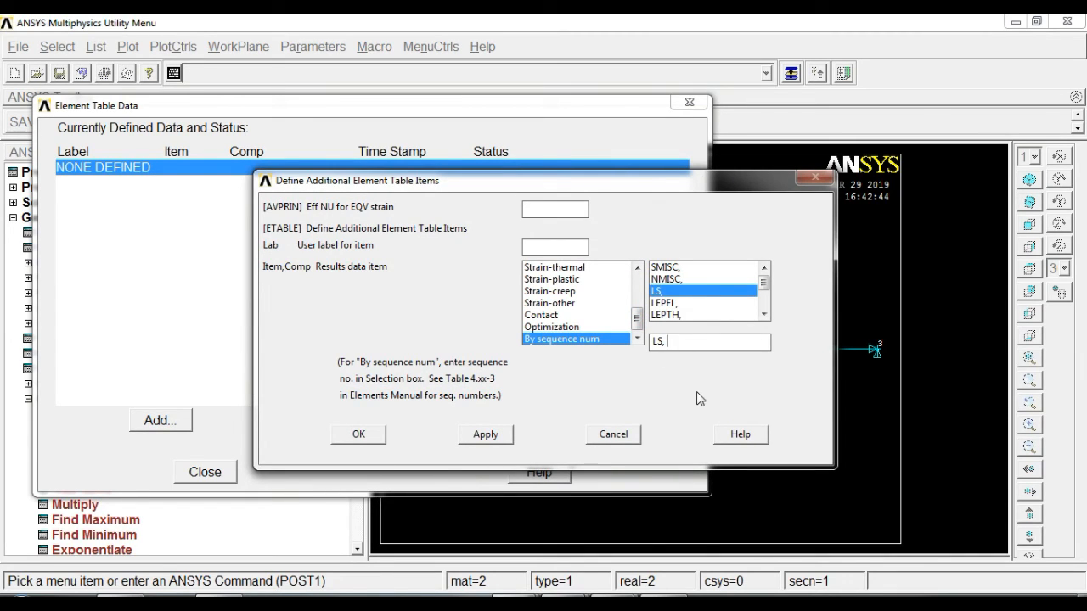
text(1)
click(380, 440)
click(216, 479)
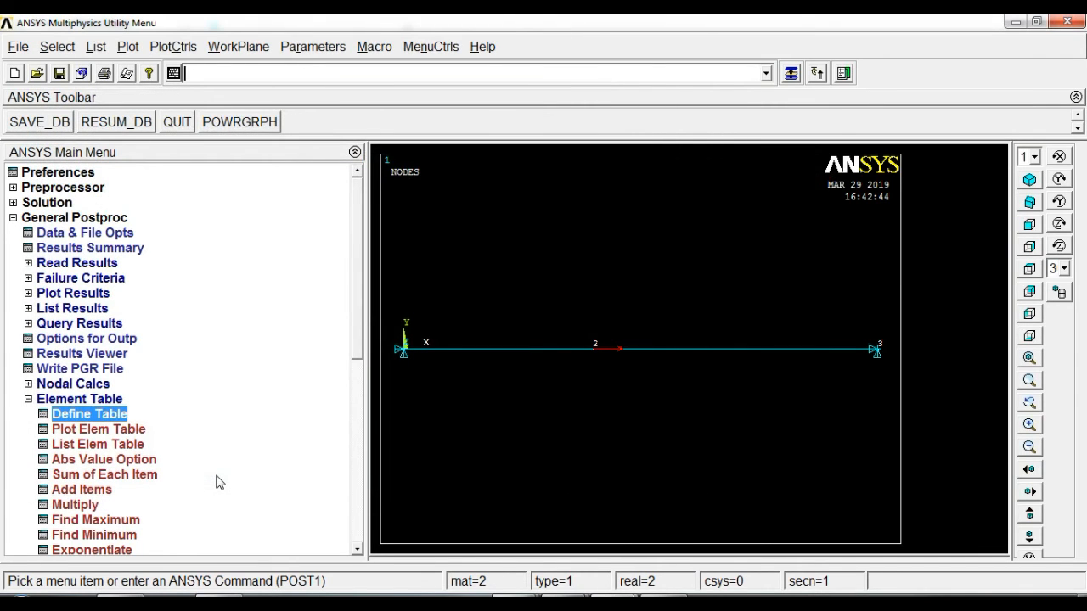
Step: Plot the deformed shape together with the undeformed shape
click(67, 295)
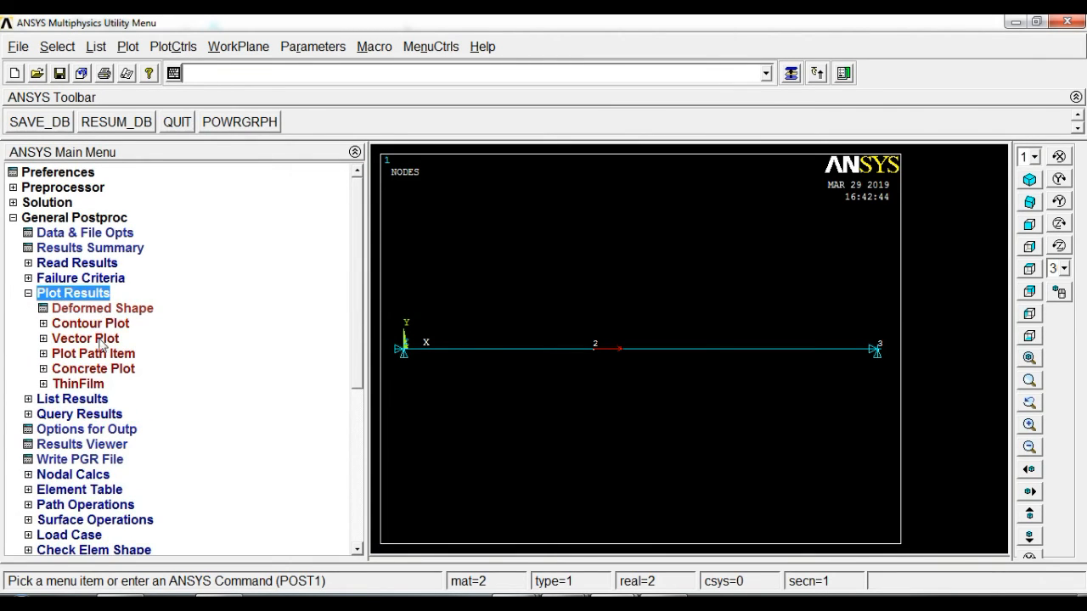
click(116, 309)
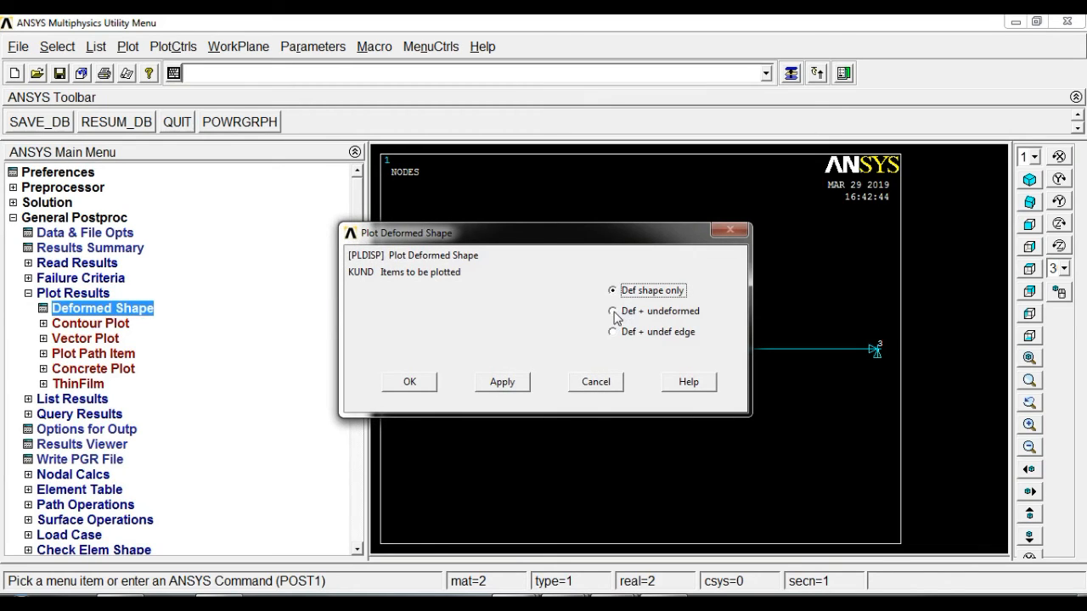
click(614, 312)
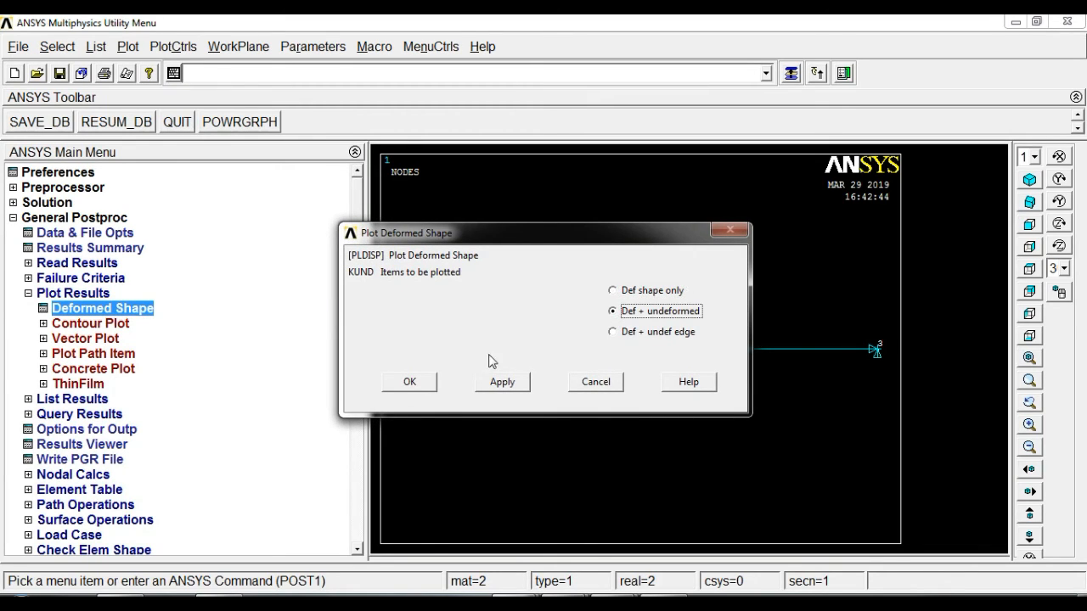
click(410, 382)
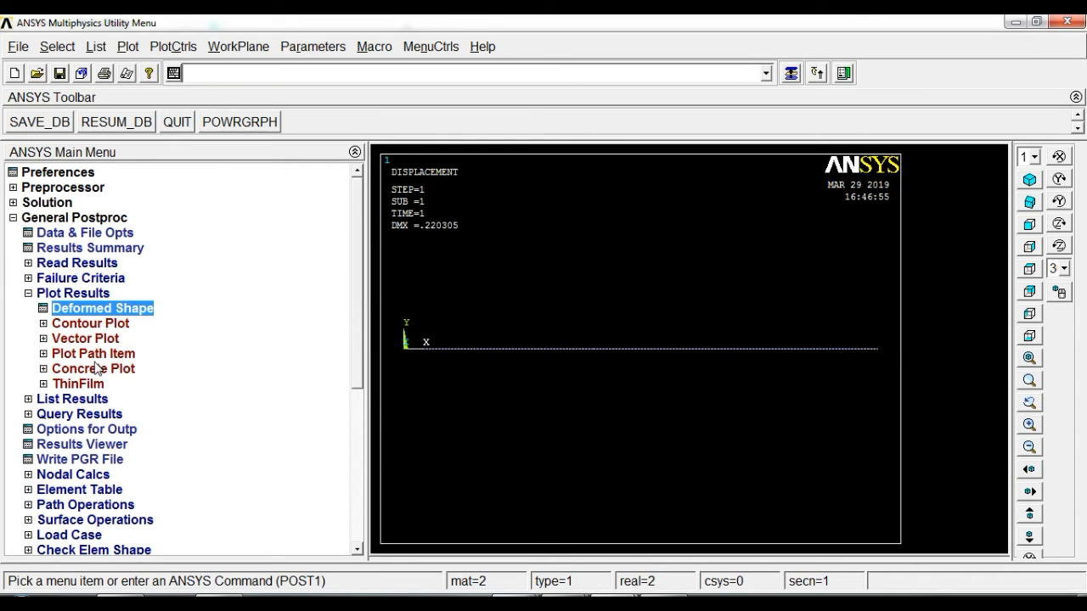
Step: Plot the line-element results with LS1 at nodes I and J, scale factor 1, on the undeformed shape
click(102, 330)
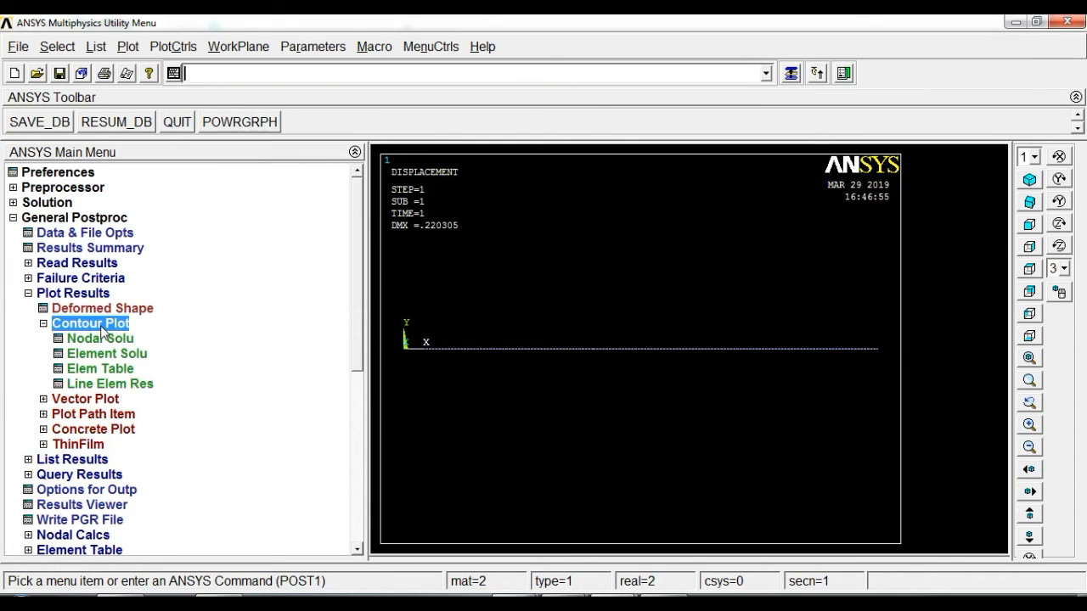
click(110, 387)
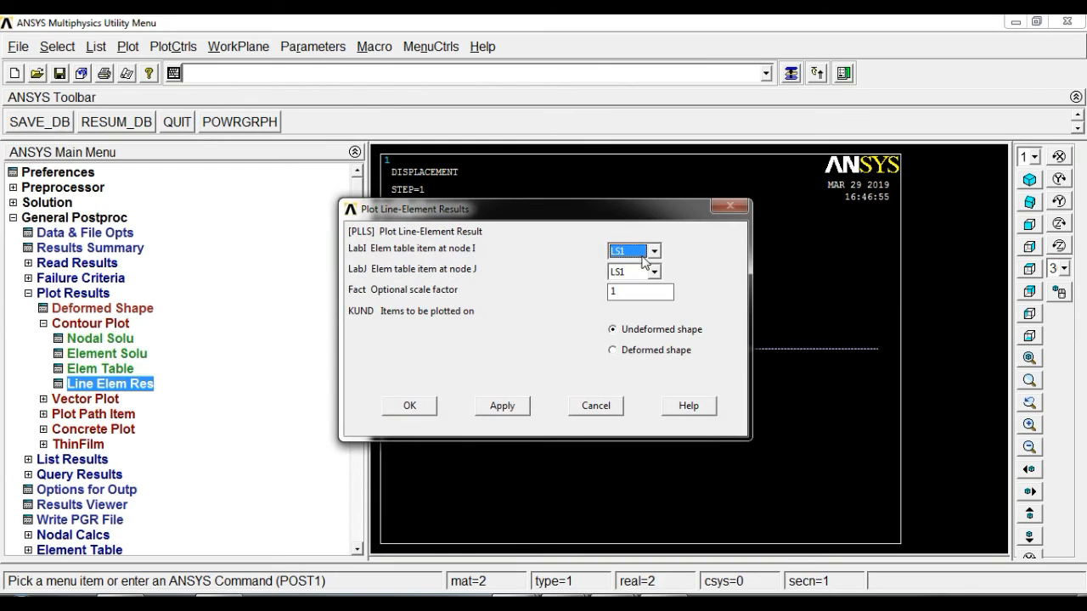
click(408, 406)
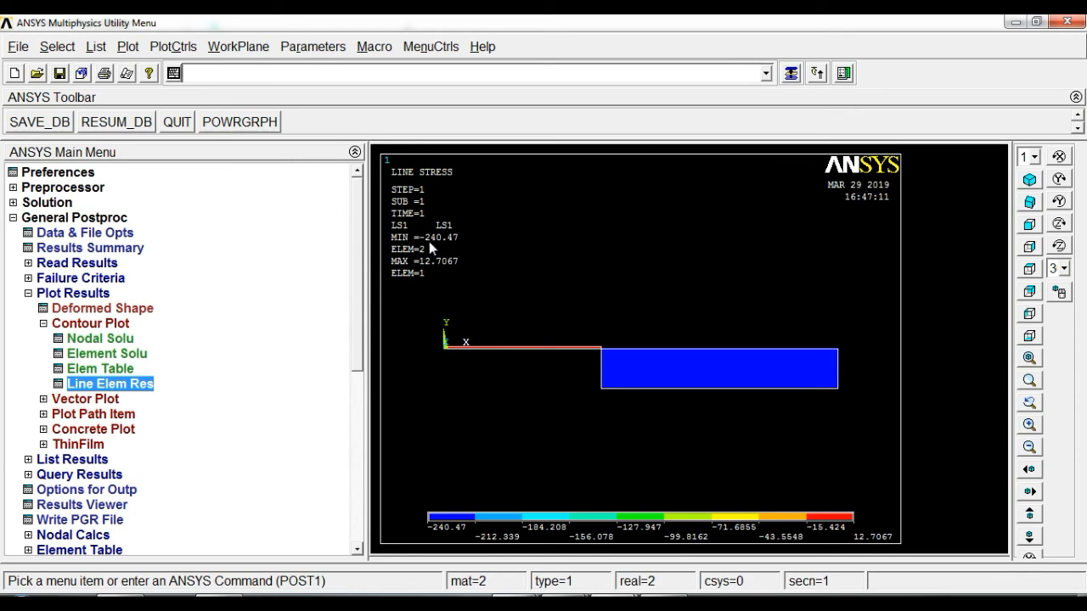
Step: List the nodal DOF solution as displacement vector sum, and narrow and reposition the listing above the stress plot
click(28, 294)
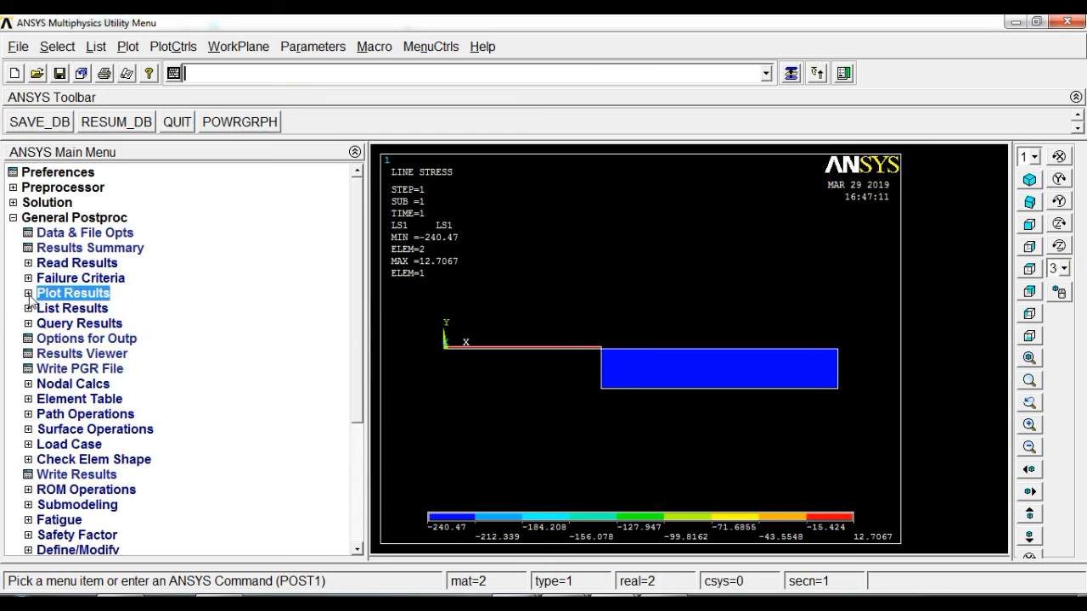
click(61, 311)
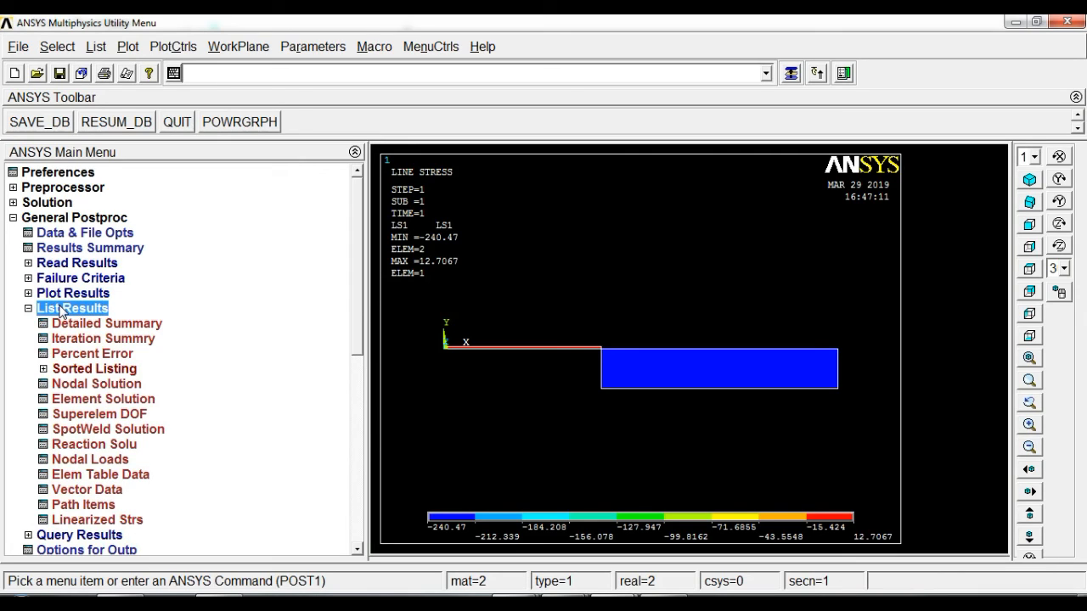
click(109, 385)
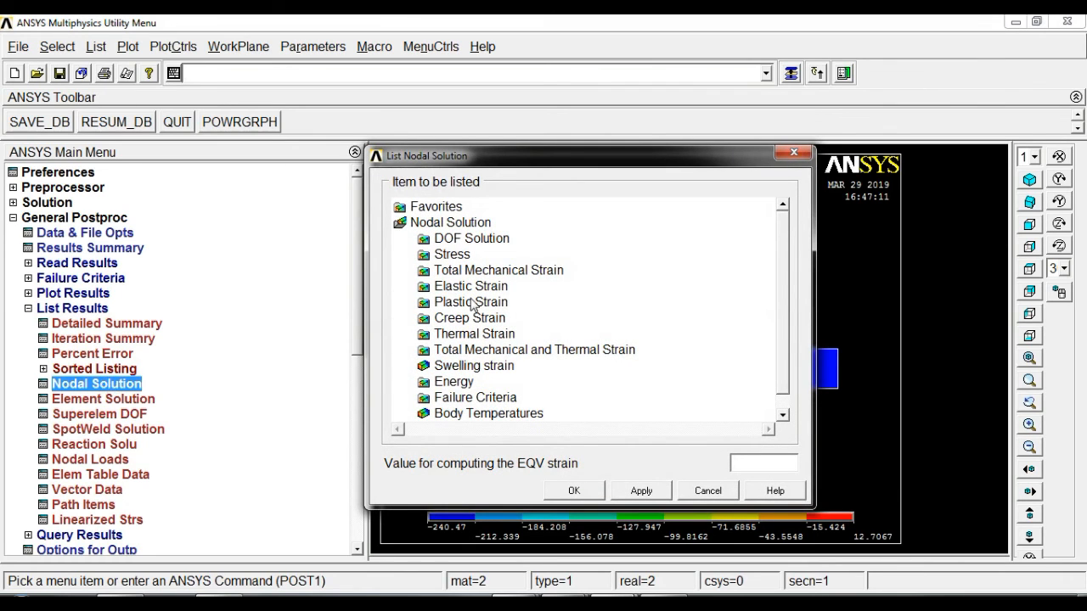
double_click(472, 238)
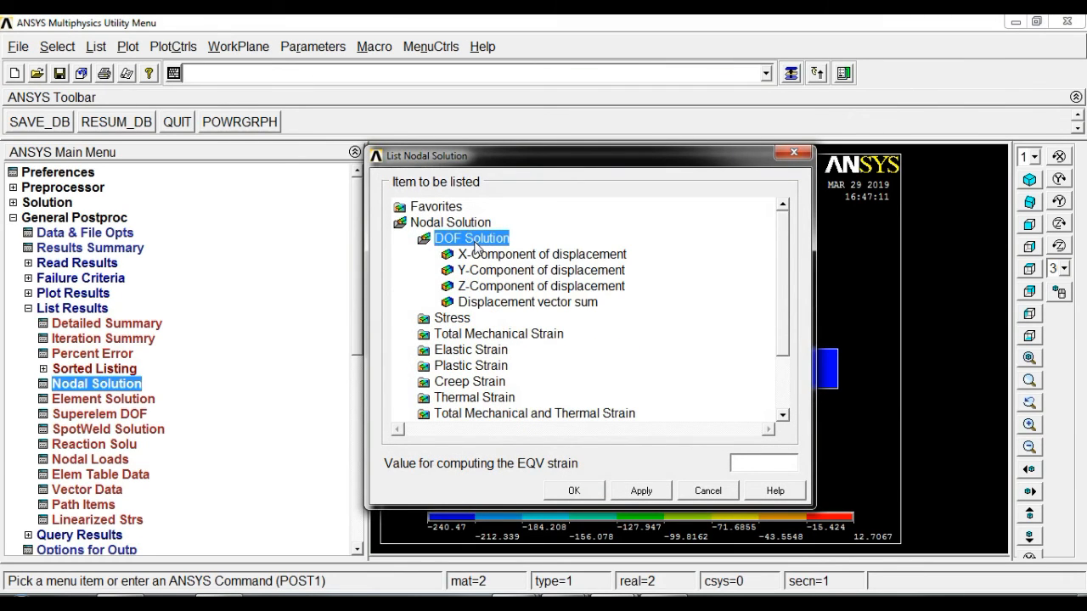
click(527, 304)
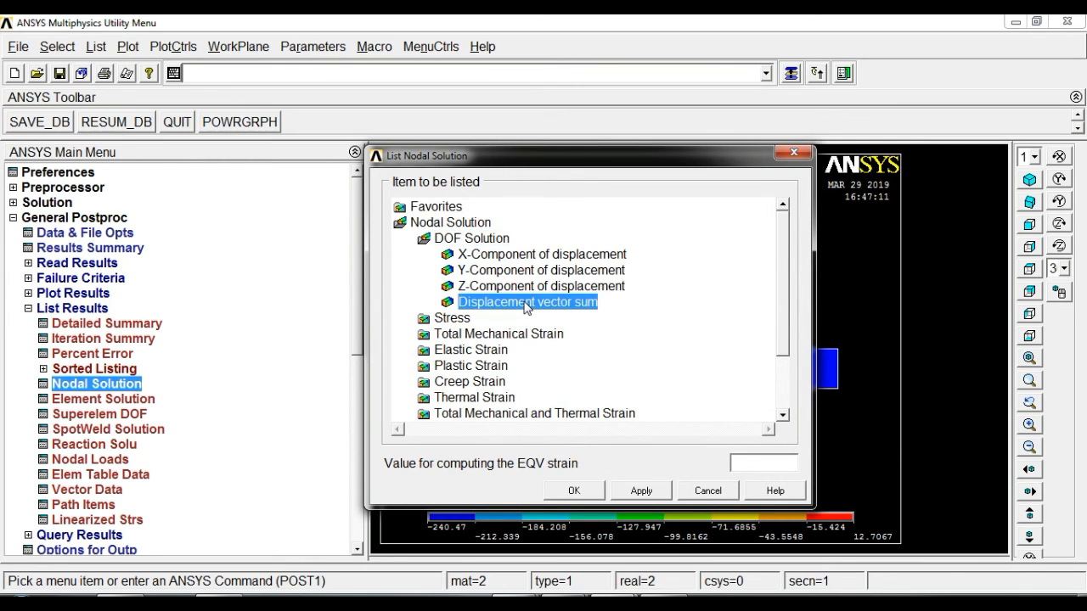
click(574, 491)
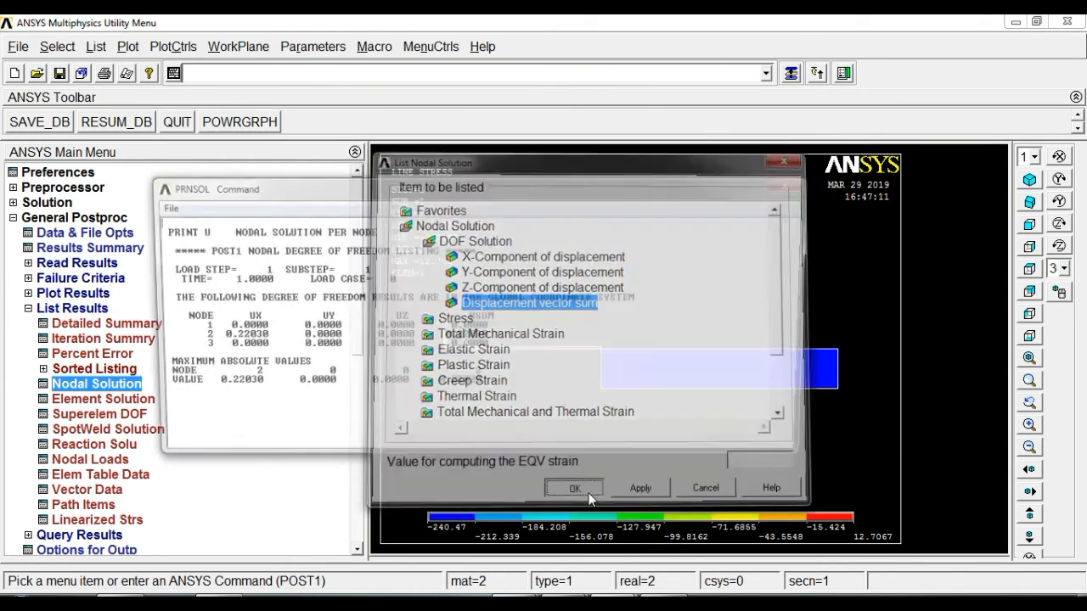
drag(505, 196, 740, 52)
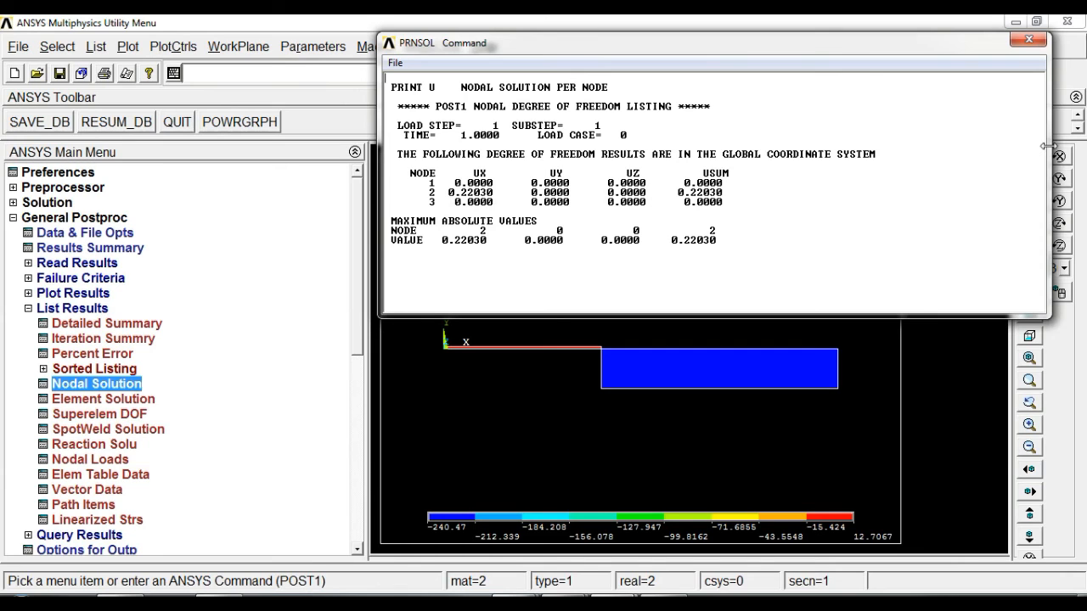
drag(1051, 156, 909, 157)
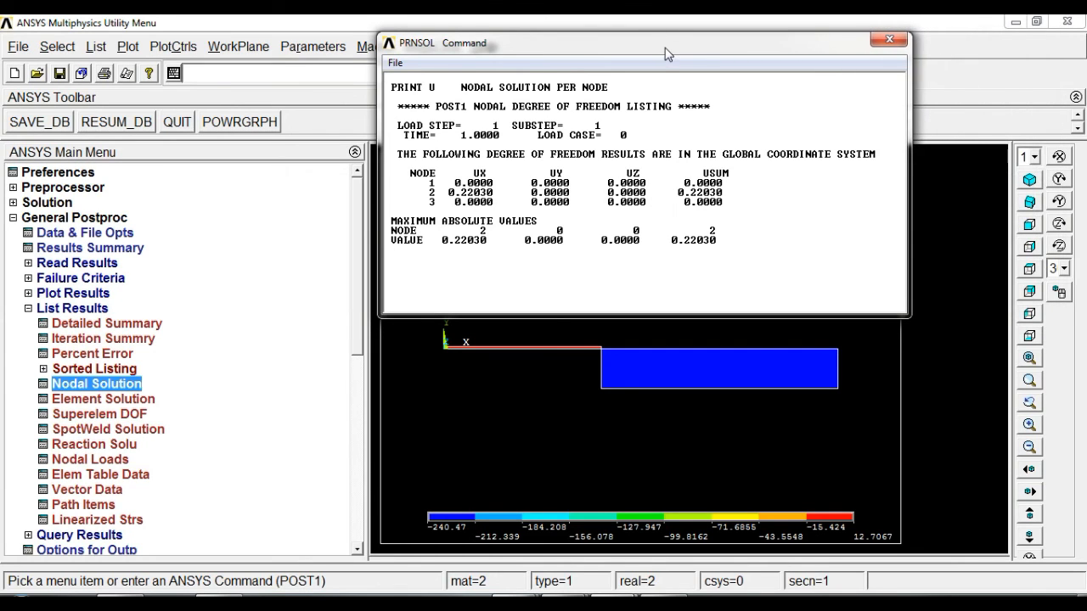
drag(668, 53, 659, 38)
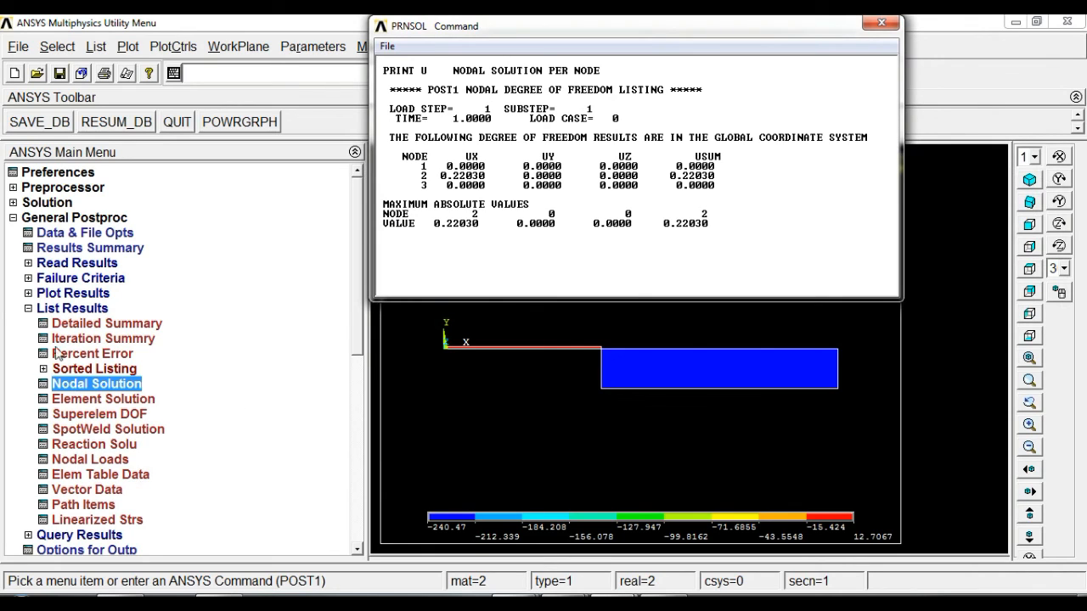
Step: List the element table data for LS1, and narrow and place the listing beside the nodal displacement listing
click(120, 476)
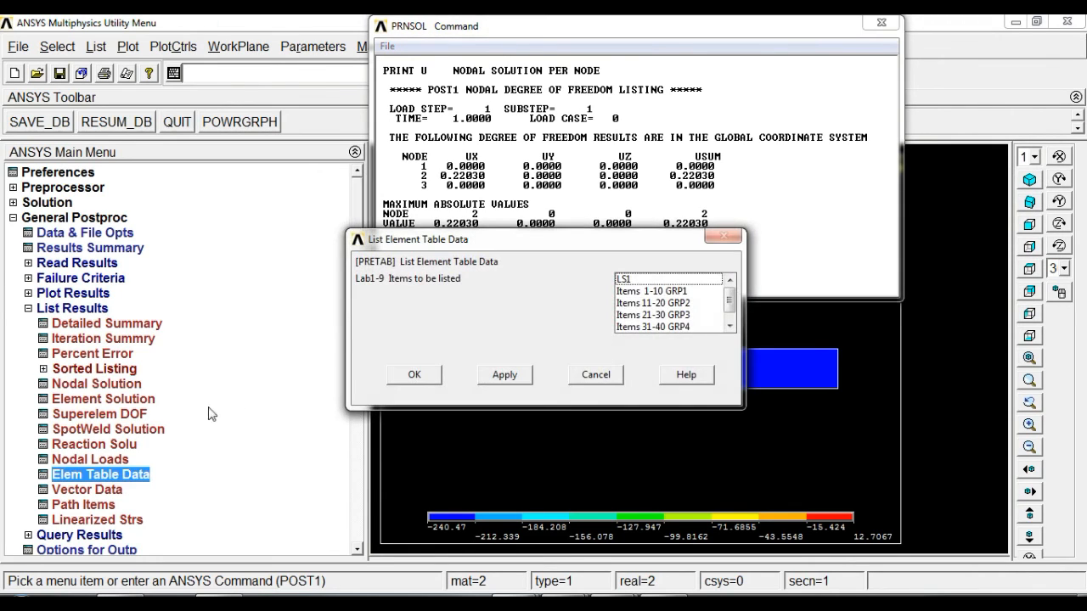
click(627, 281)
click(414, 377)
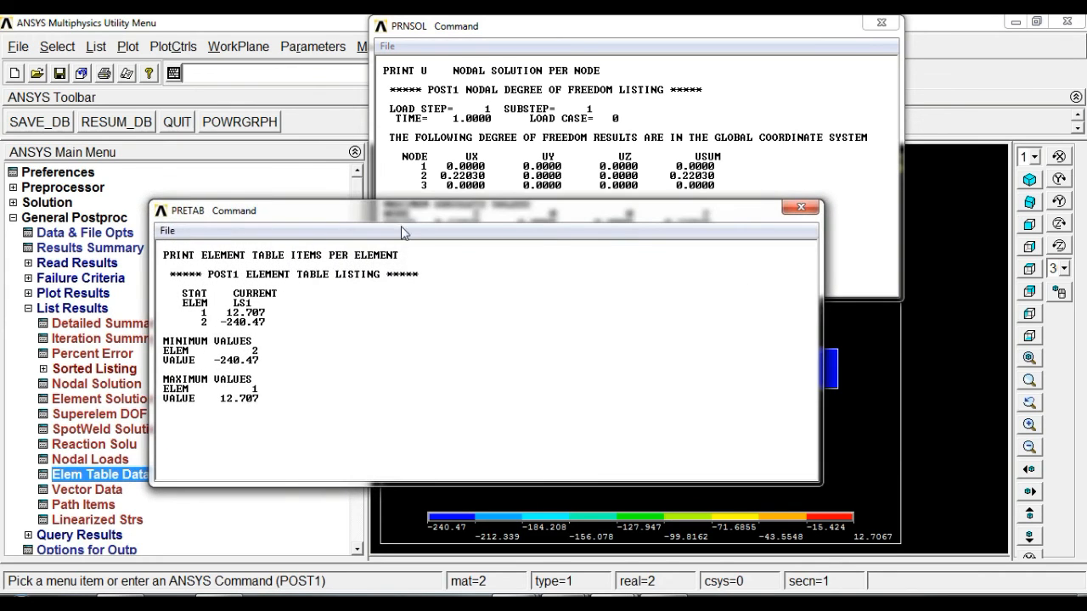
drag(818, 318, 456, 319)
drag(347, 225, 945, 208)
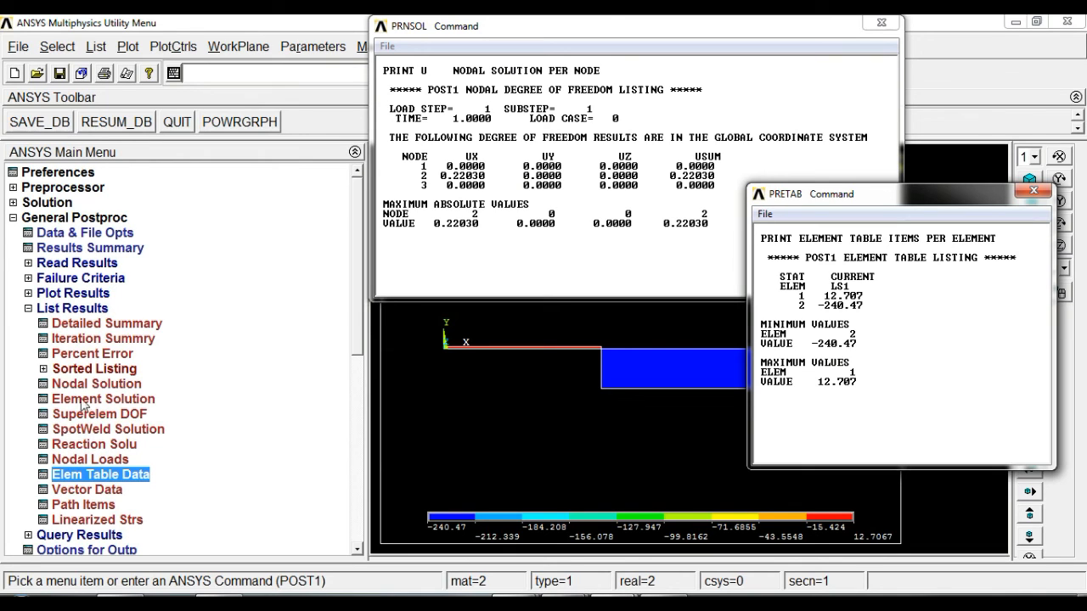
Step: List the reaction solution for all items and arrange its listing clear of the other two
click(115, 445)
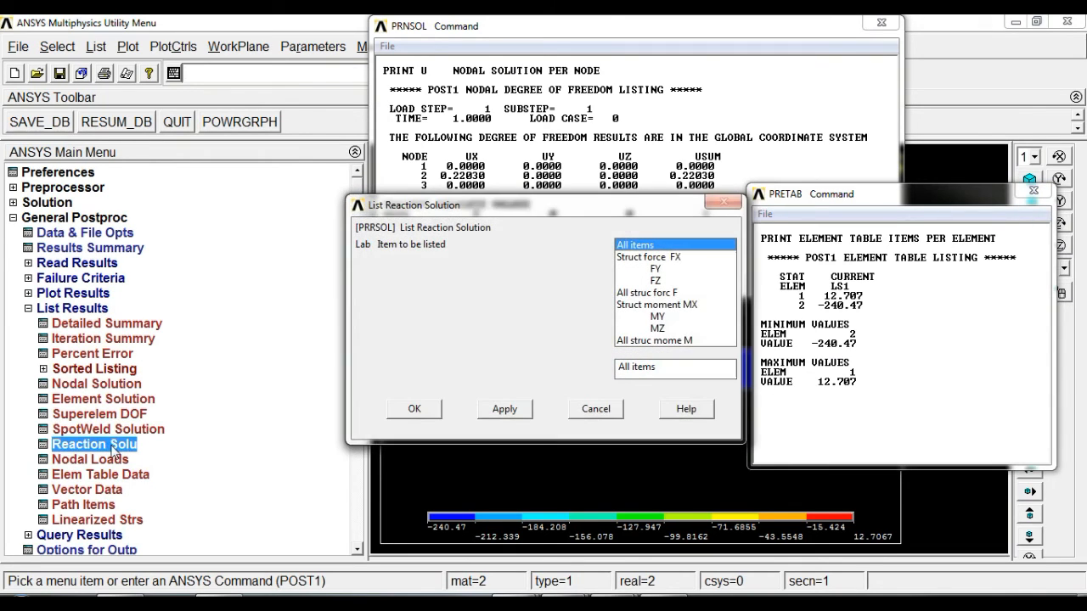
click(414, 407)
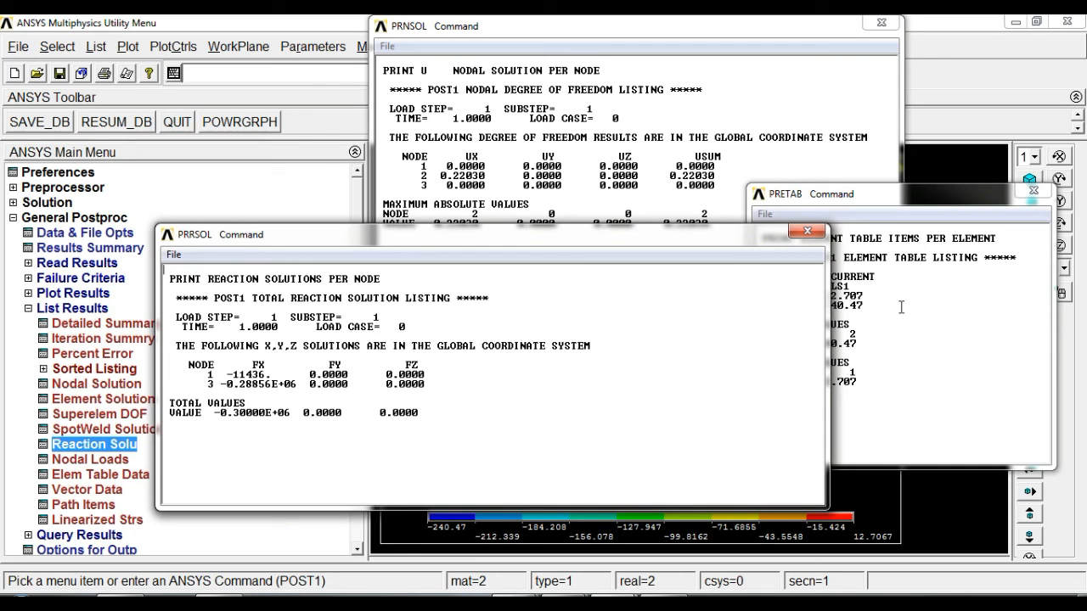
drag(825, 330, 622, 340)
drag(500, 245, 606, 321)
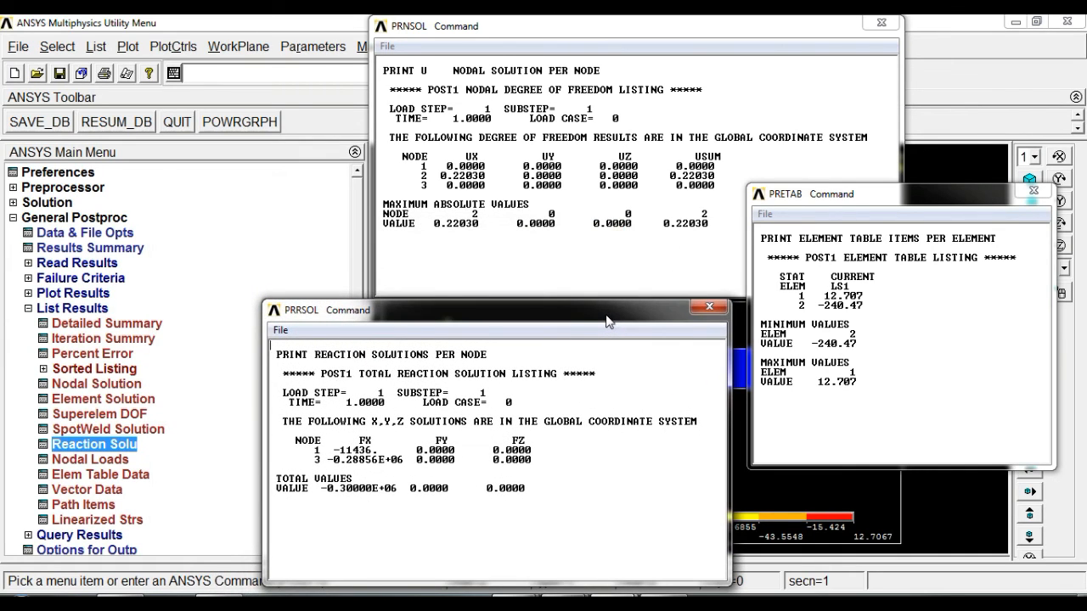
Step: Close the reaction, element table and nodal solution listings and show the displacement plot in an oblique view
click(709, 309)
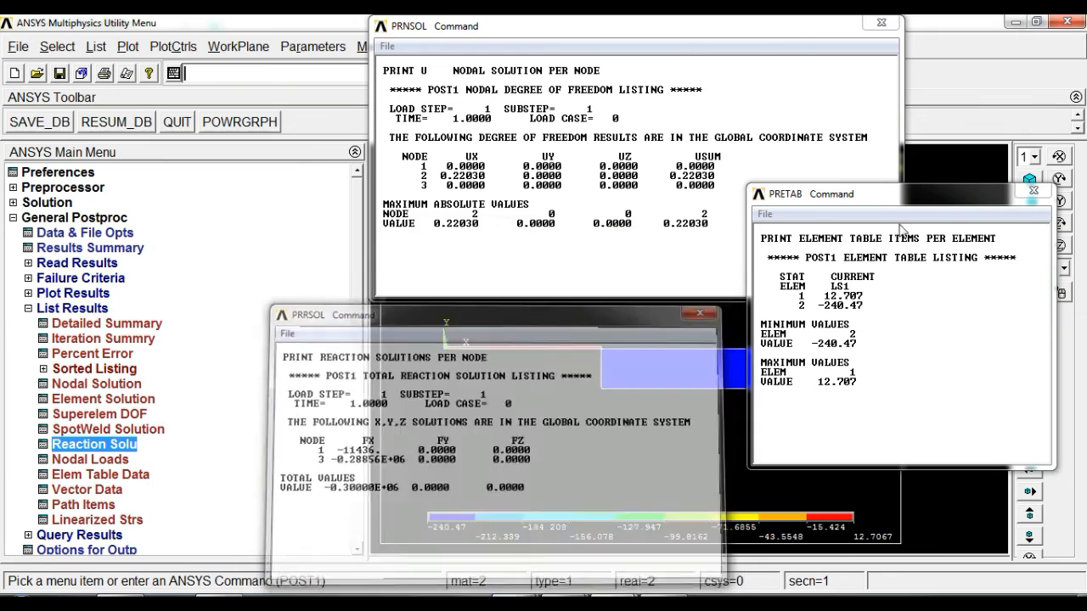
click(1034, 191)
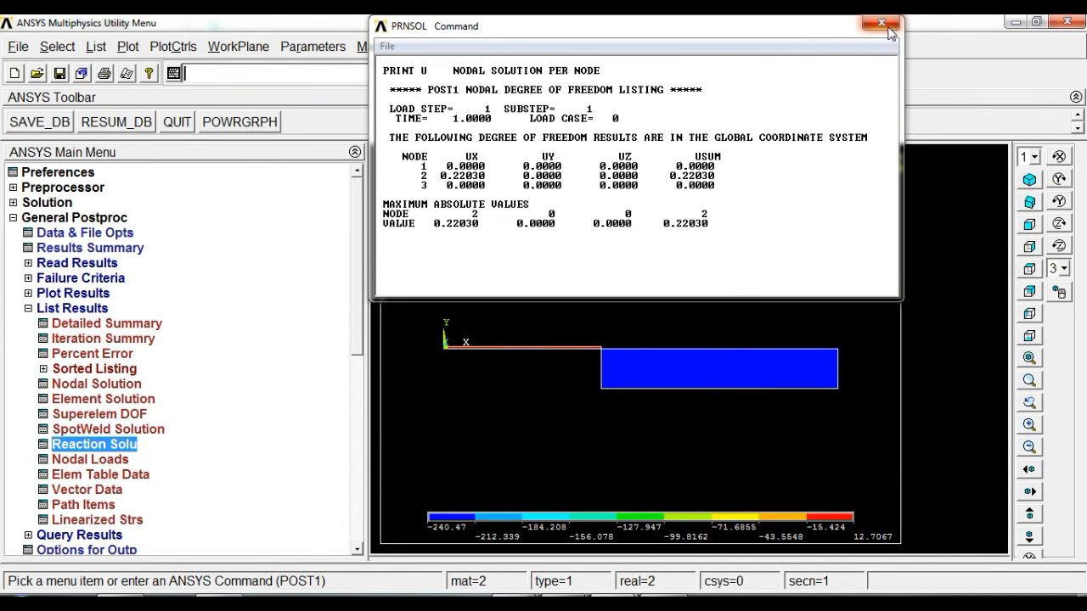
click(883, 23)
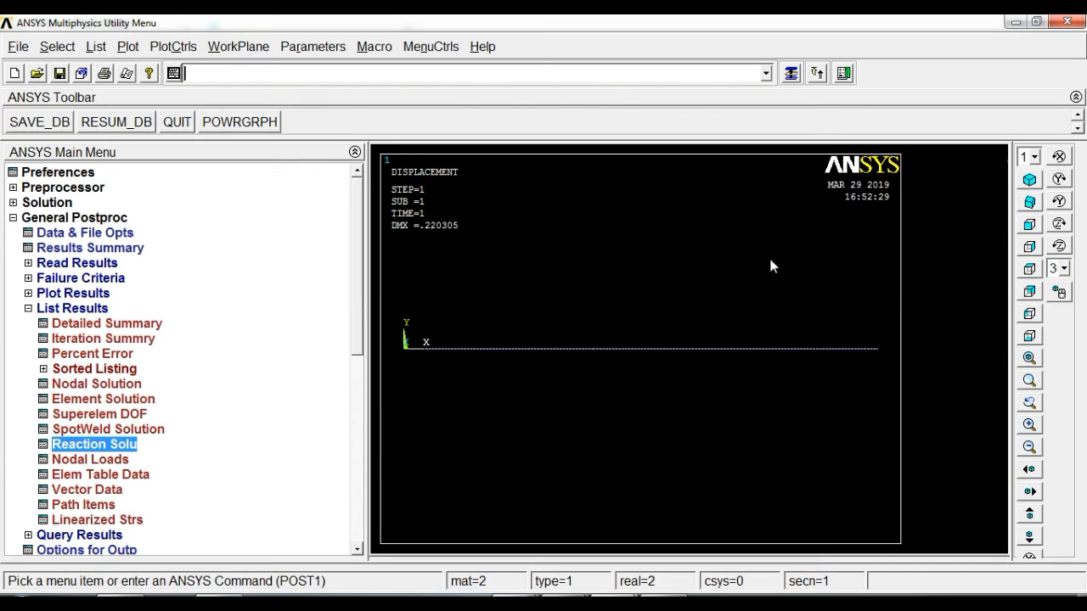
click(1029, 204)
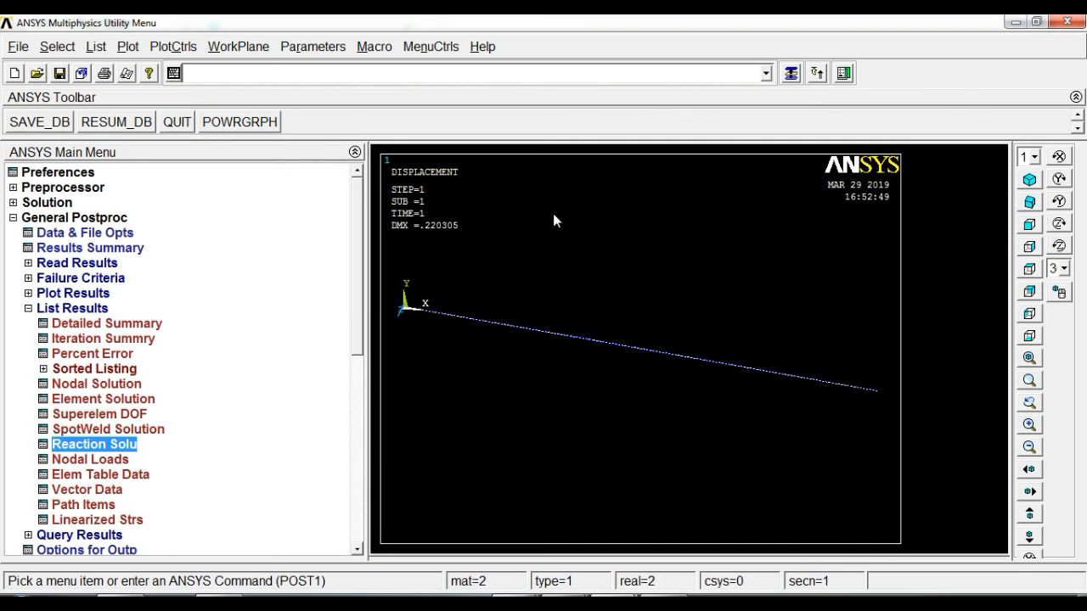
Step: Turn on the display of element shapes based on real constant descriptions and replot the displacement view
click(174, 50)
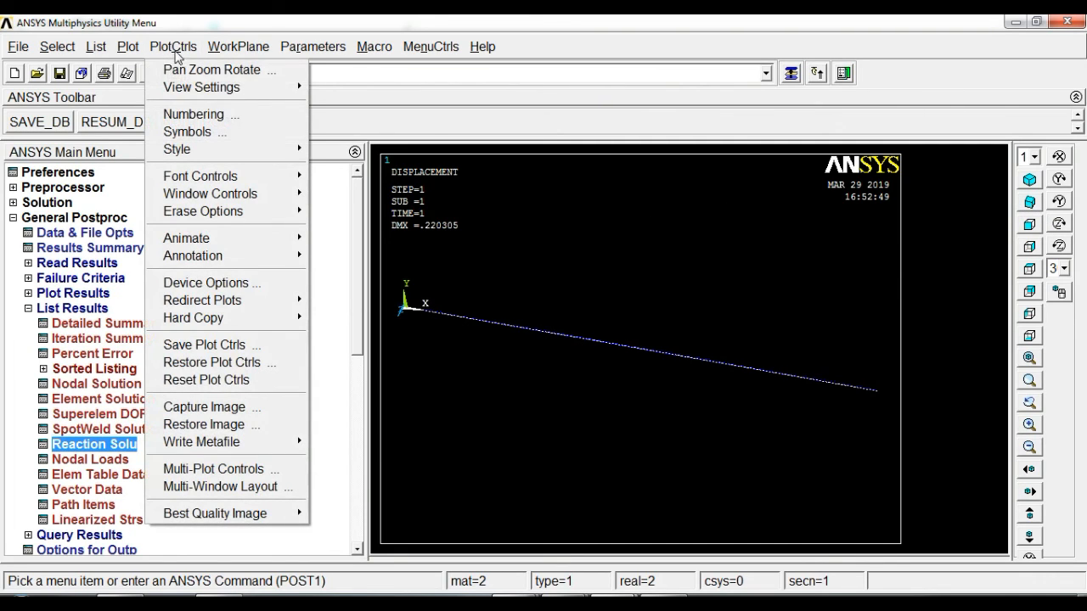
mouse_move(207, 151)
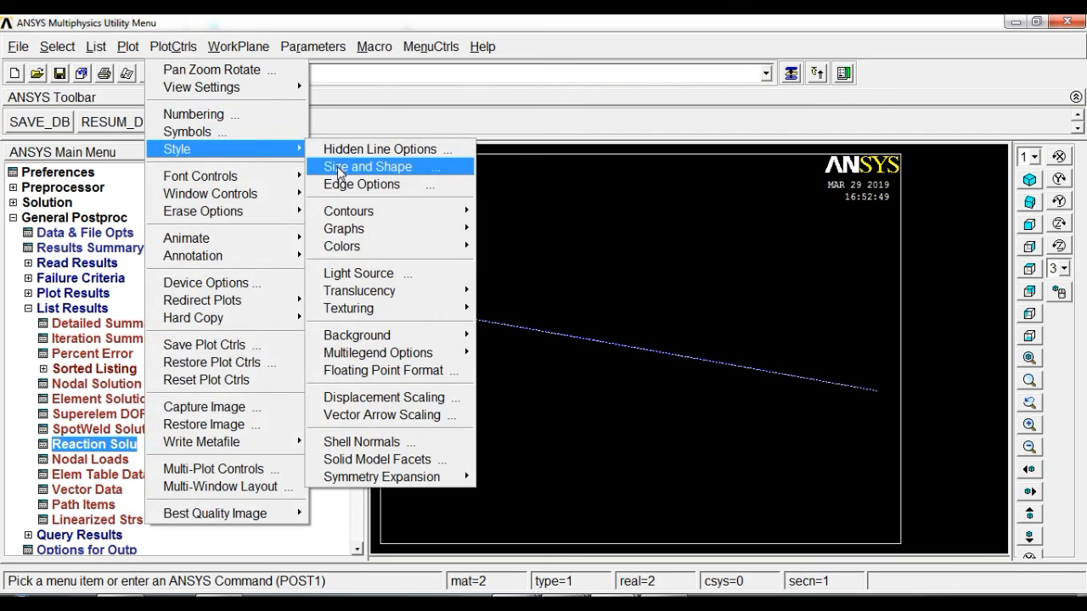
click(374, 167)
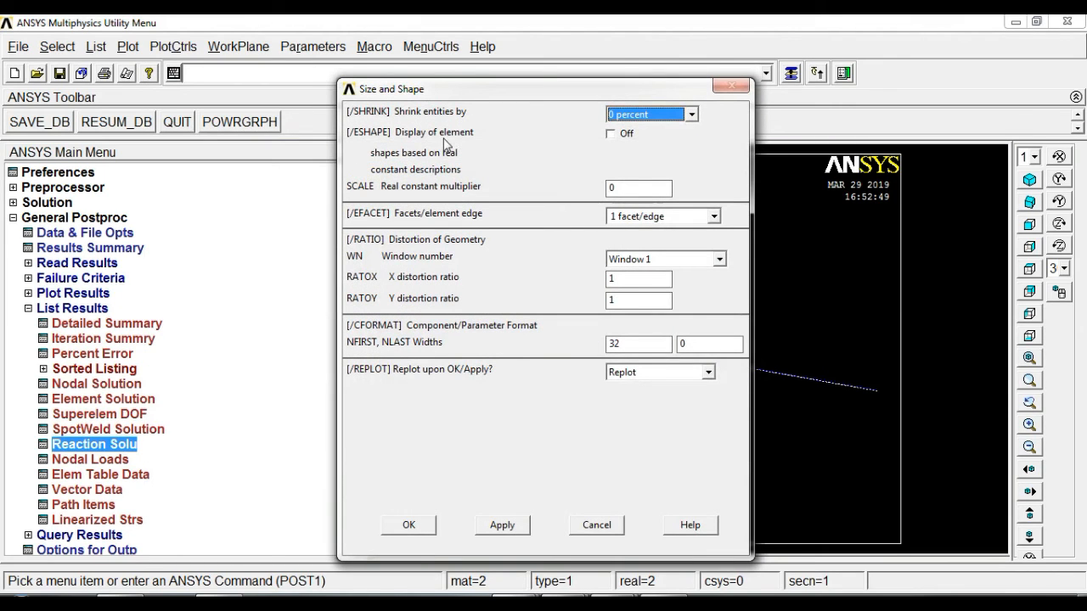
click(611, 135)
click(424, 526)
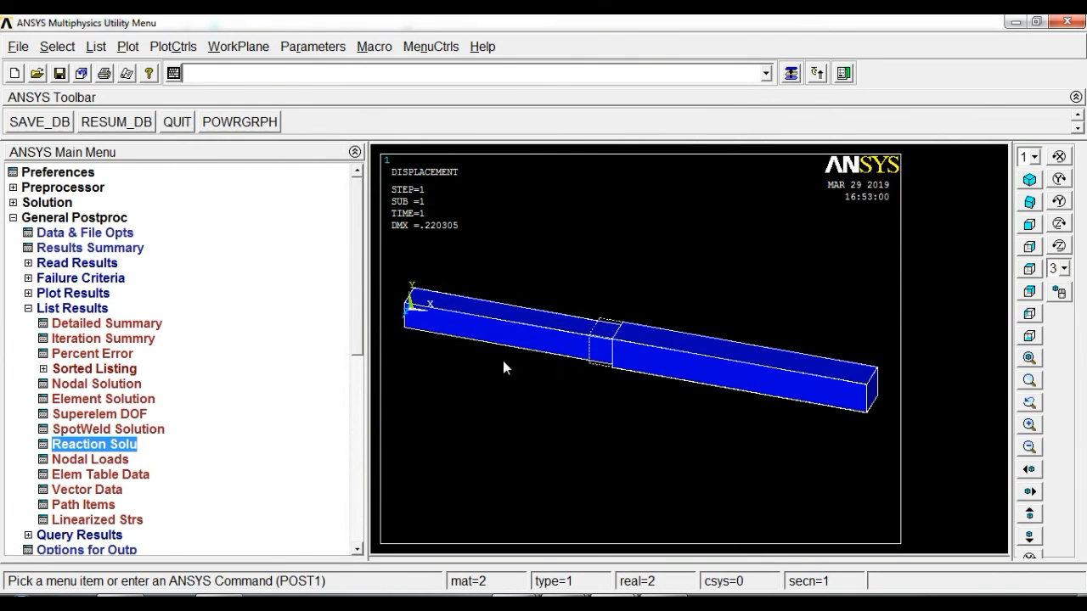
Step: Animate the deformed shape together with the undeformed shape, using 10 frames and a 0.5 second time delay
click(157, 52)
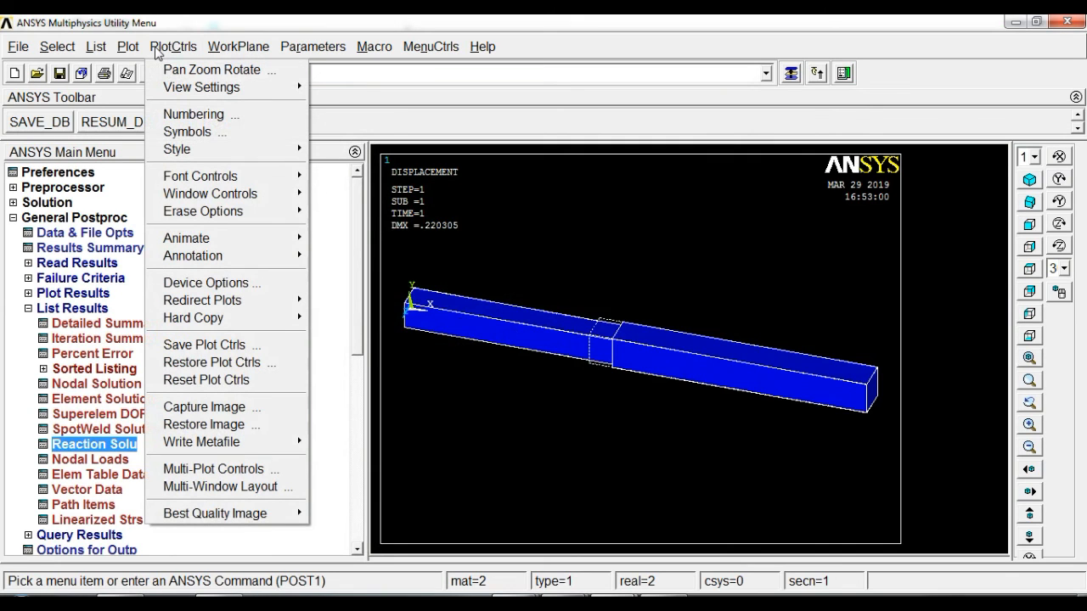
mouse_move(219, 242)
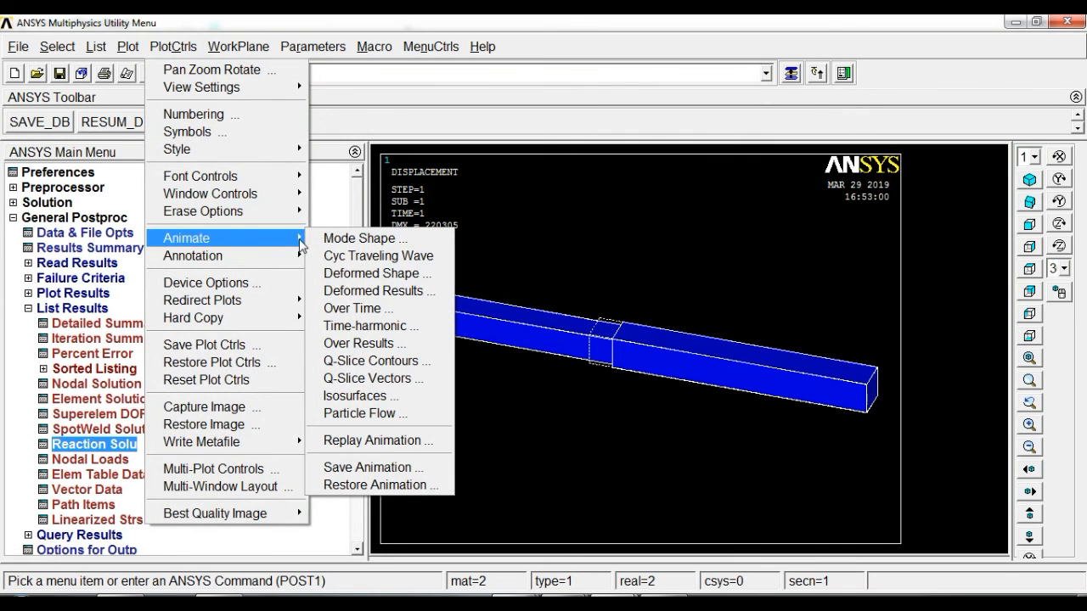
click(392, 276)
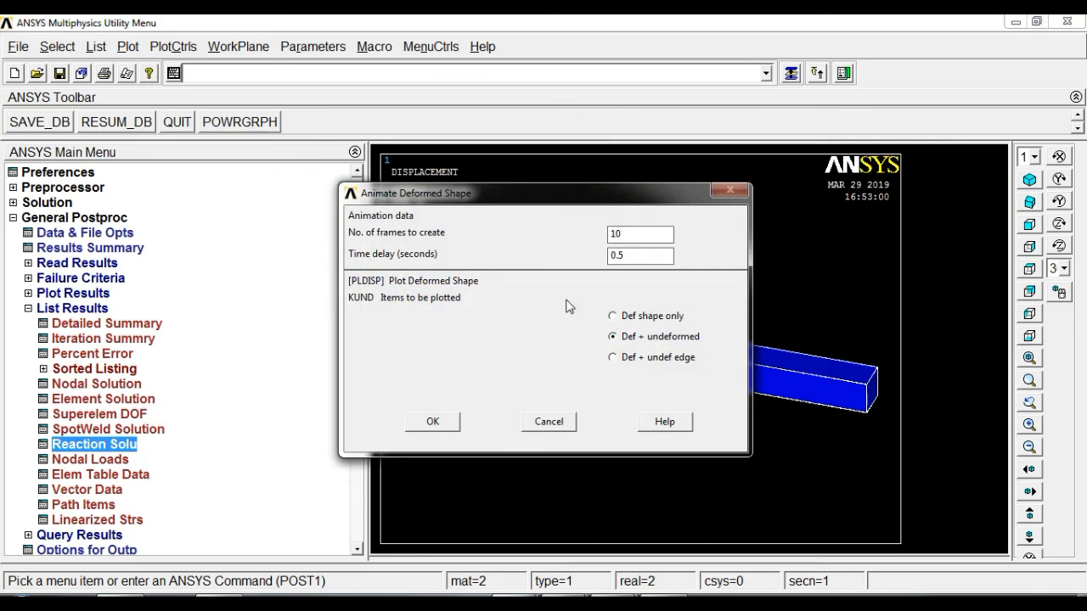
click(612, 338)
click(439, 425)
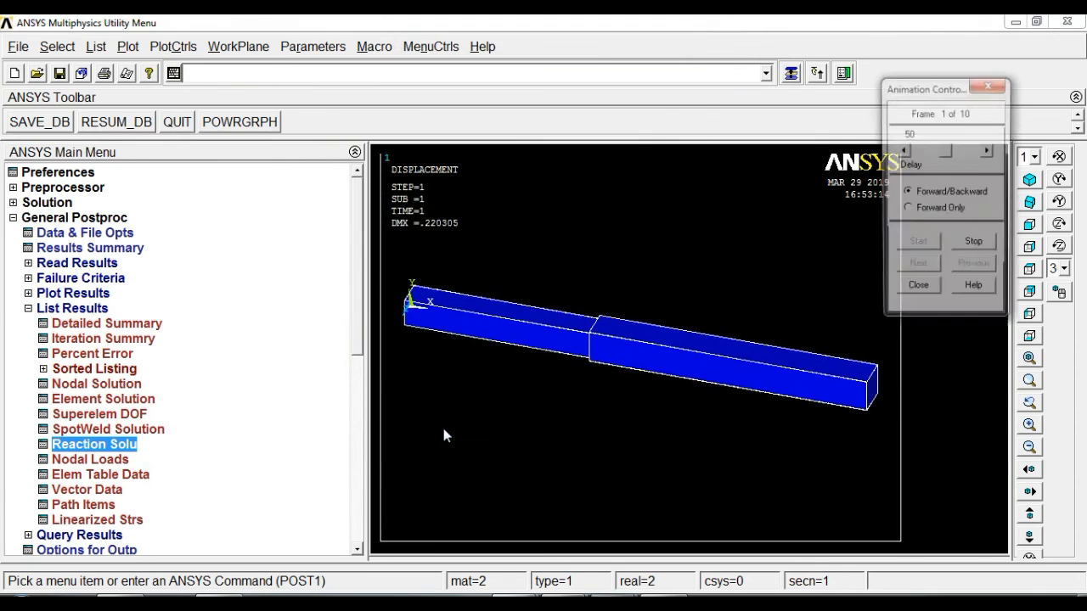